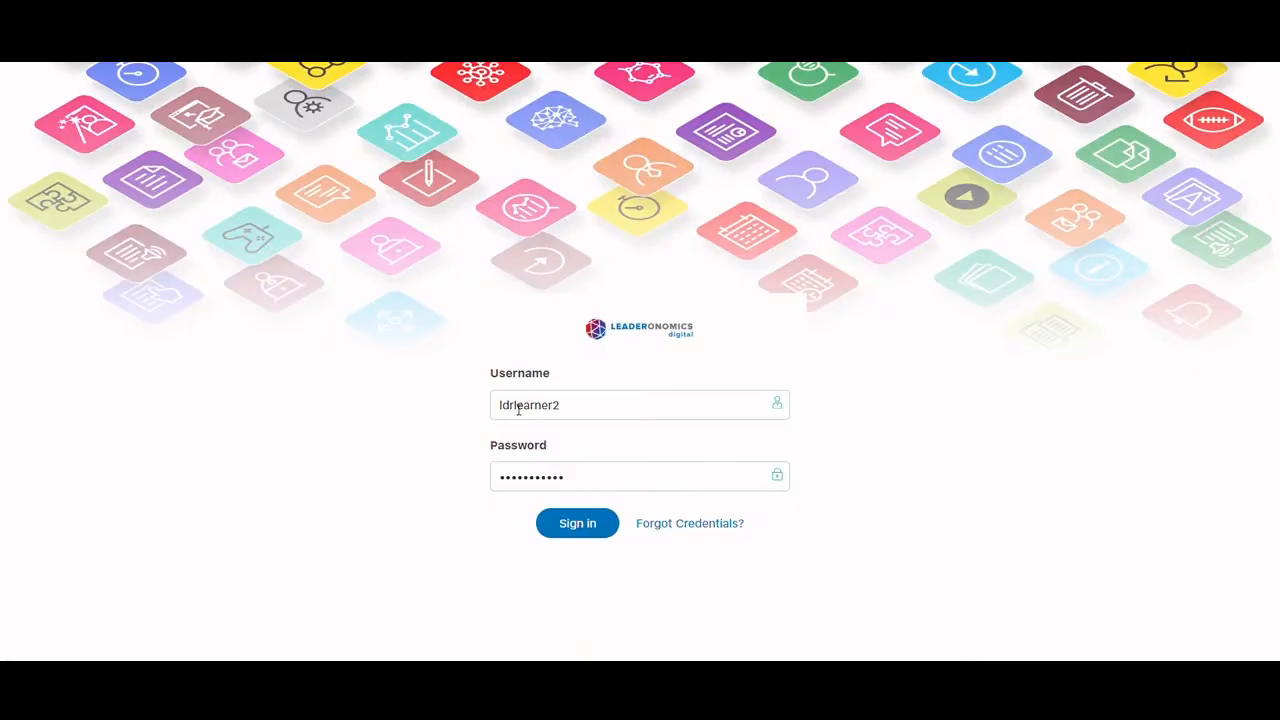
Sign in to the learner account with the filled-in credentials and look over the home page's What's New section
left_click(577, 523)
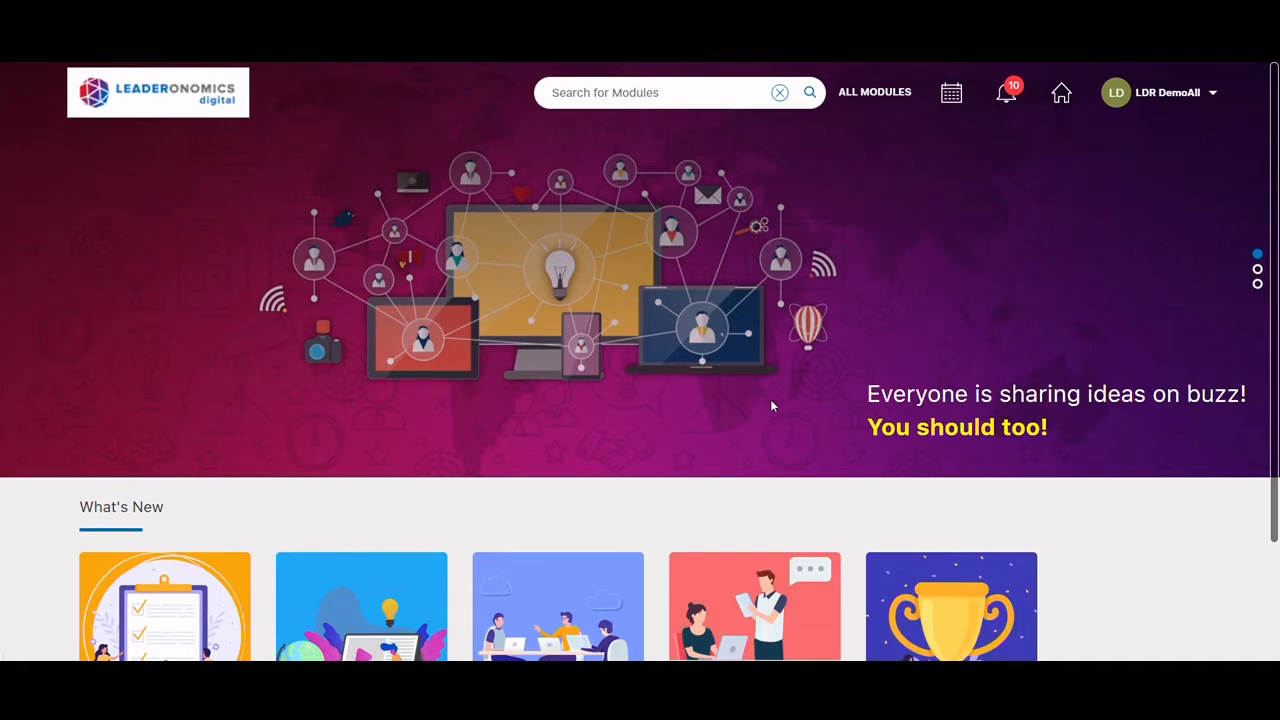
scroll(740, 426, "down", 1)
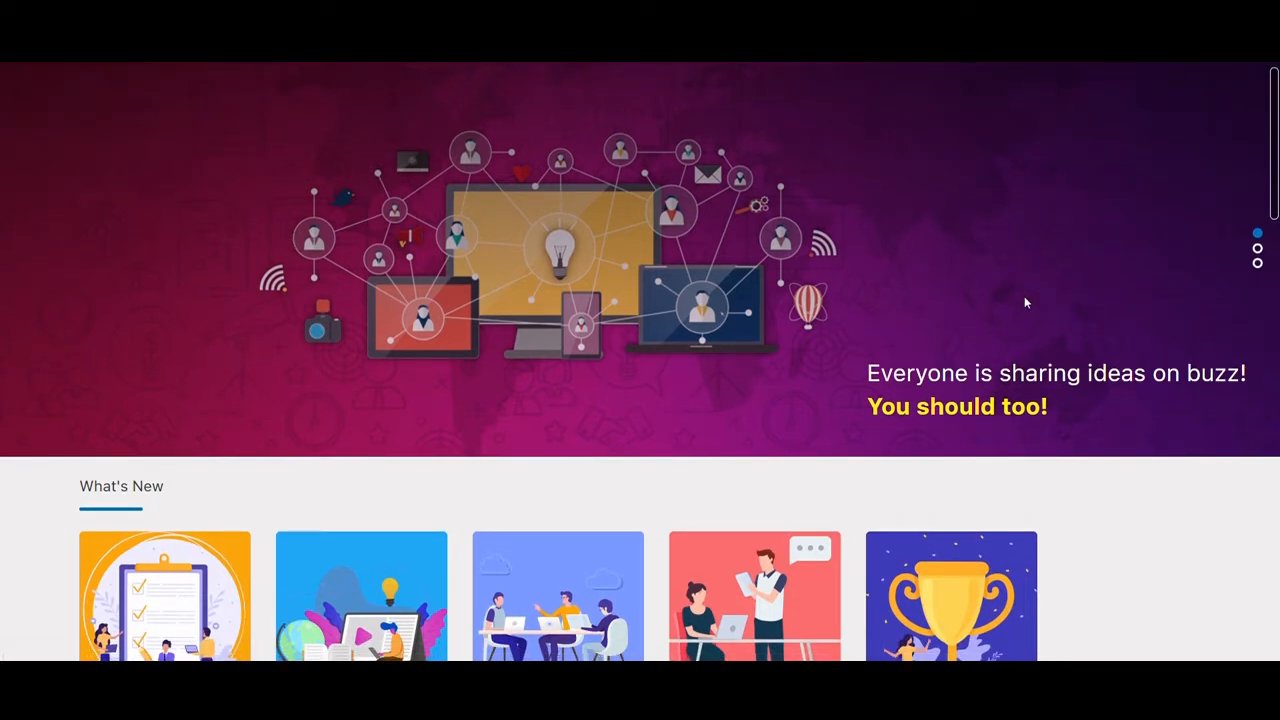
scroll(920, 320, "down", 1)
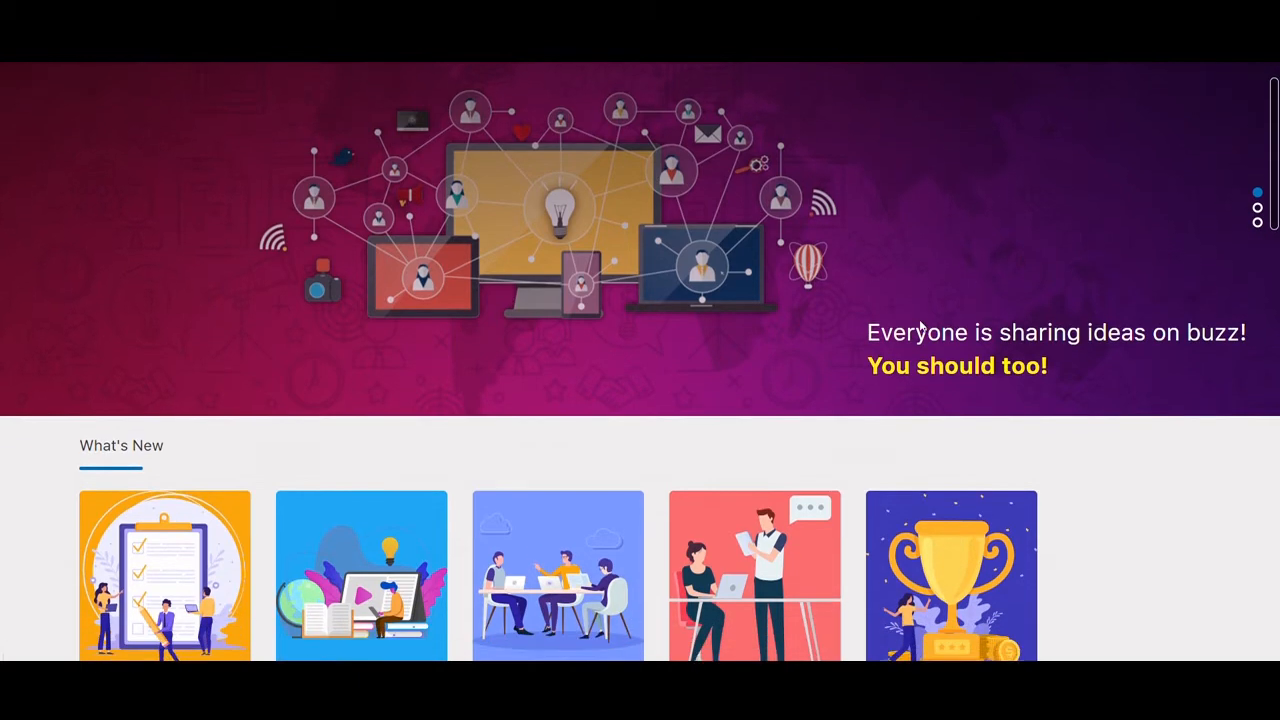
scroll(210, 300, "down", 2)
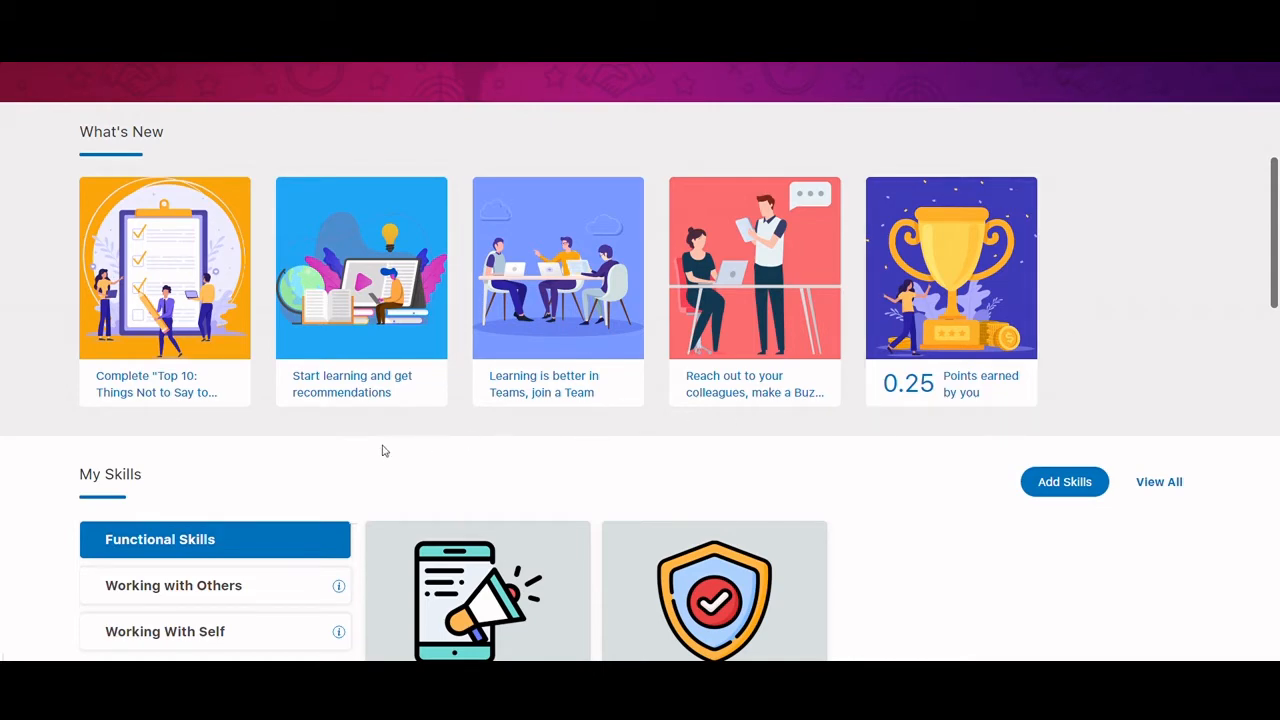
scroll(406, 451, "up", 2)
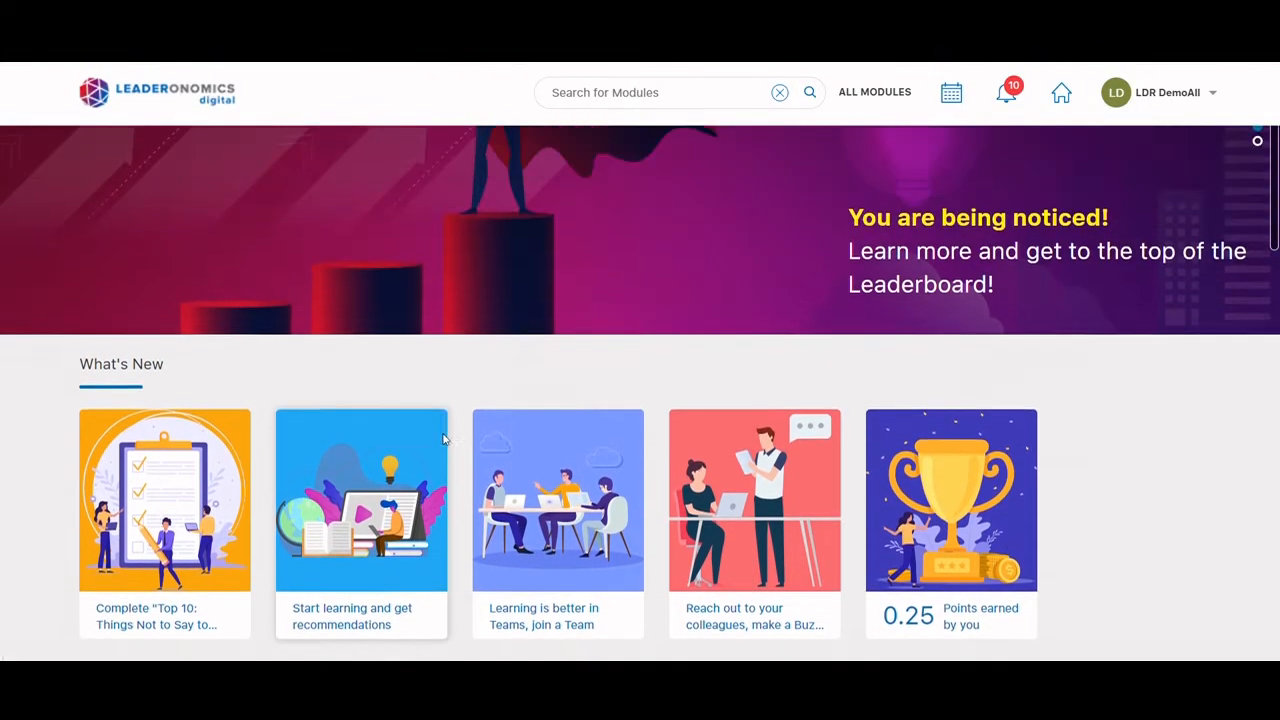
scroll(444, 438, "up", 1)
Open the catalogue of all modules available to enrol and browse through the offered modules
left_click(900, 91)
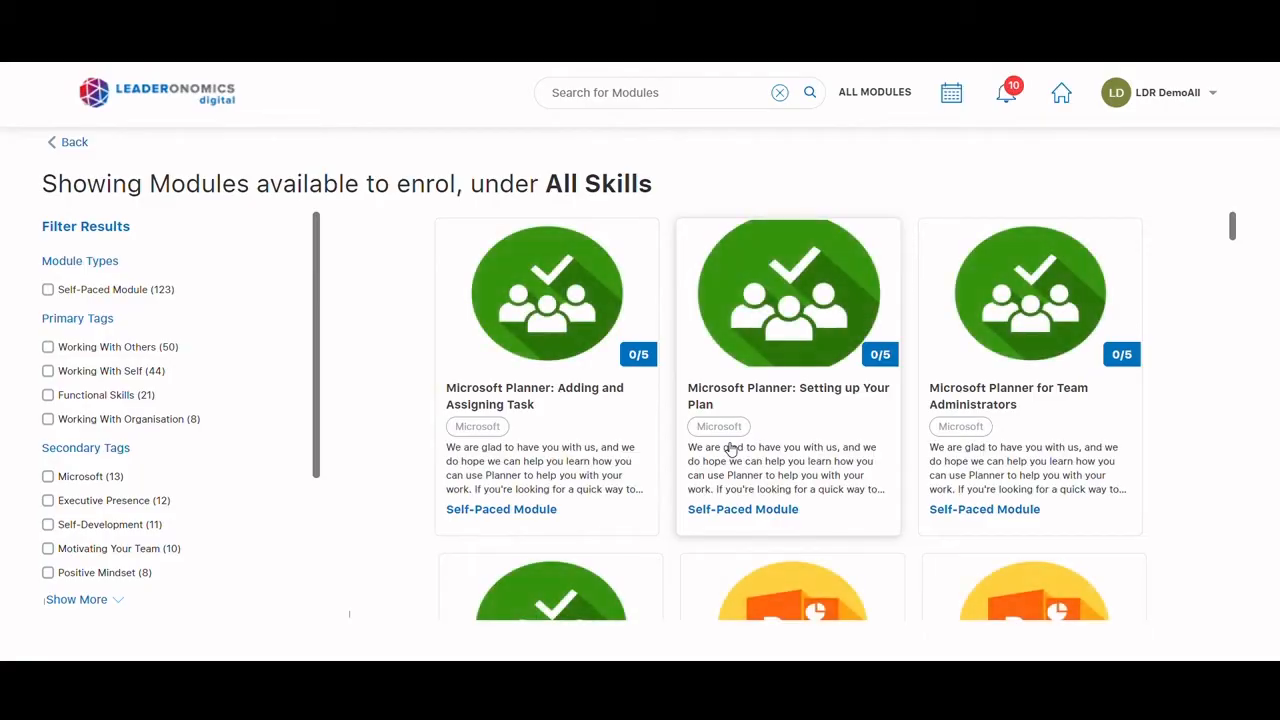
scroll(735, 440, "down", 4)
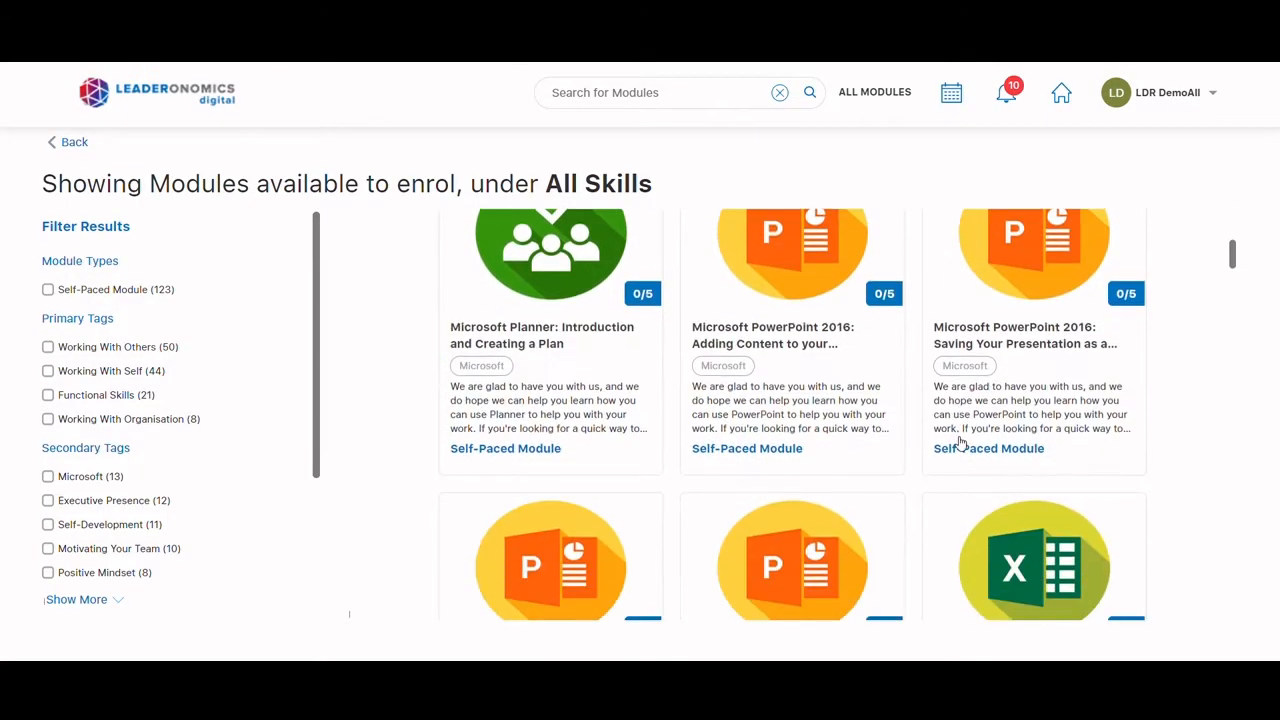
scroll(747, 413, "down", 4)
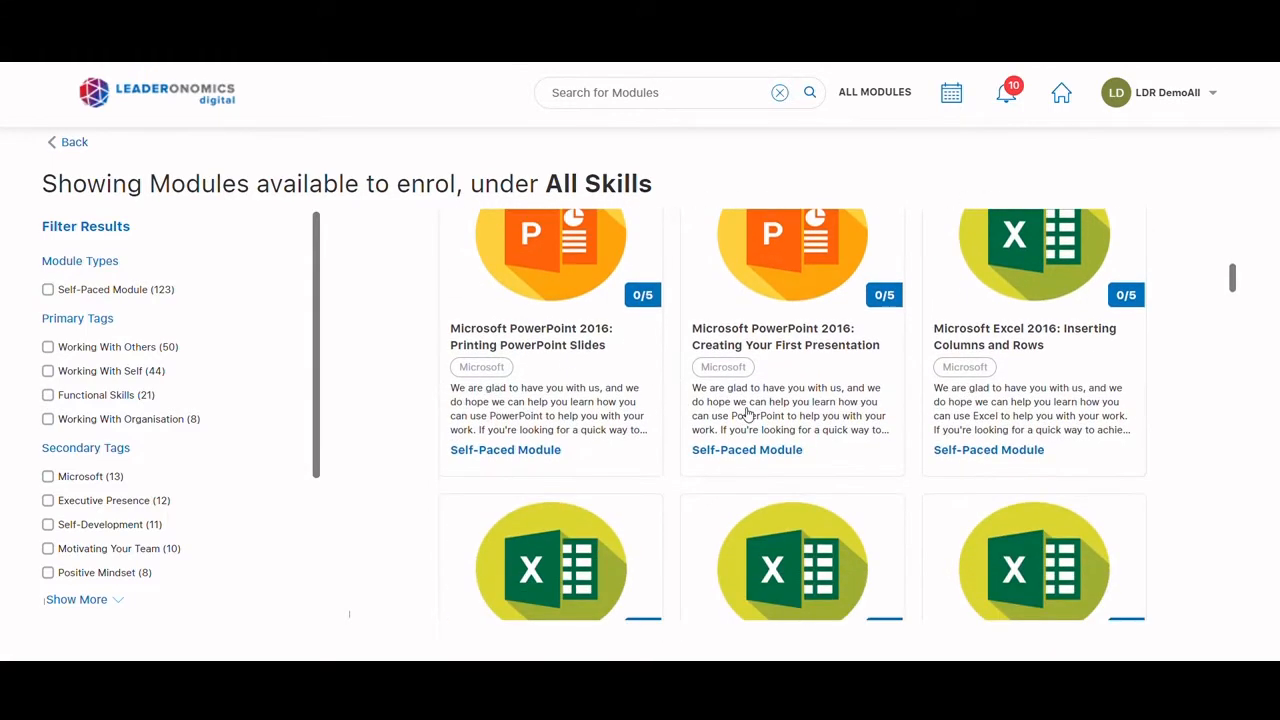
scroll(747, 413, "down", 15)
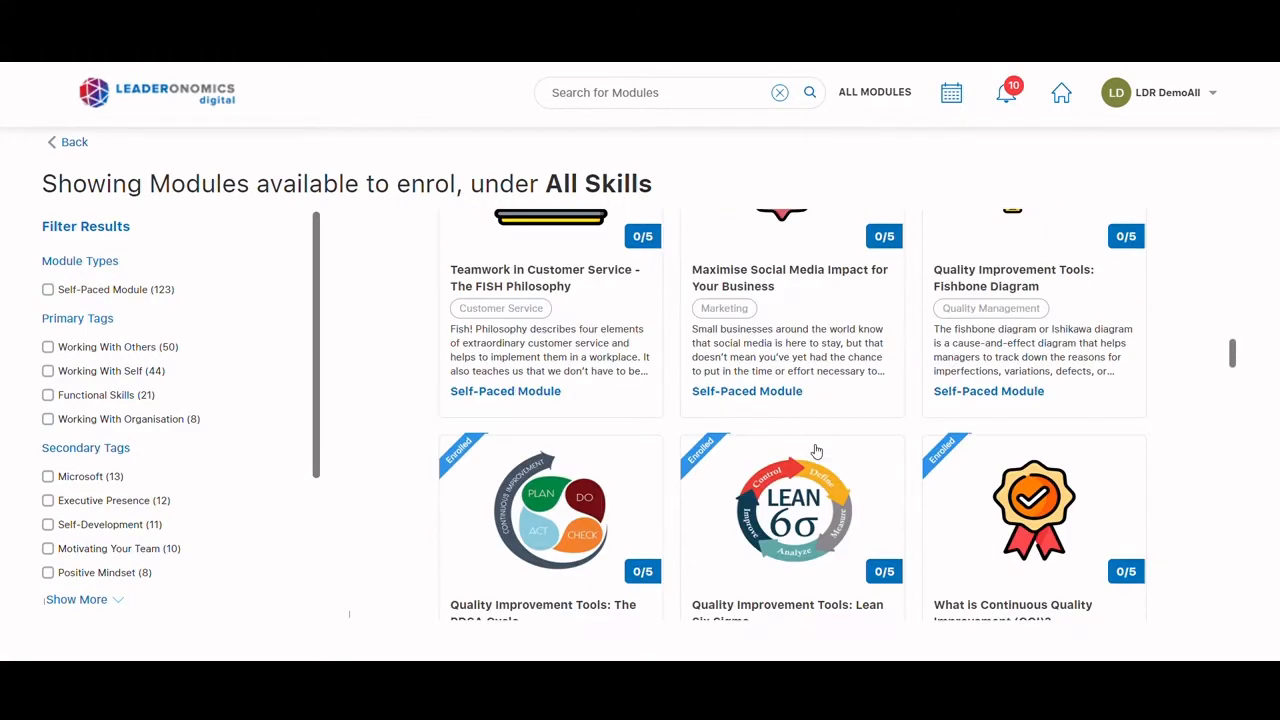
scroll(812, 450, "down", 12)
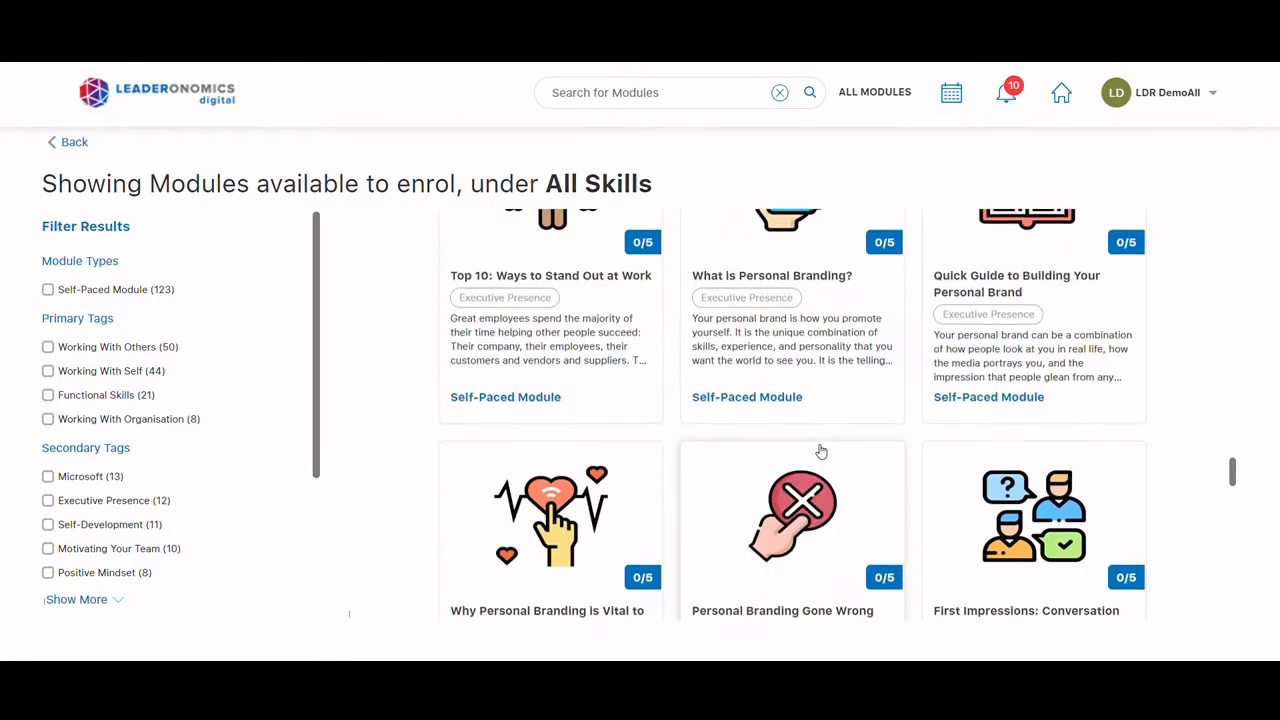
scroll(820, 452, "down", 12)
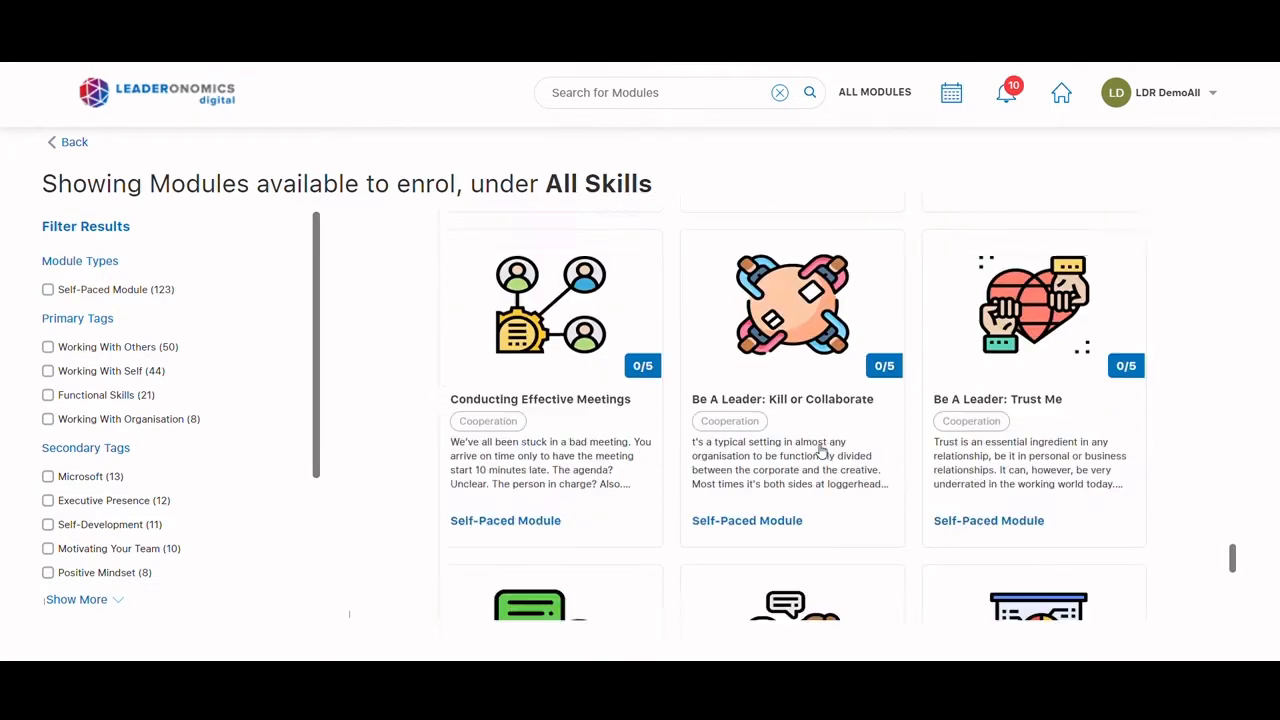
scroll(820, 452, "down", 3)
scroll(186, 386, "down", 2)
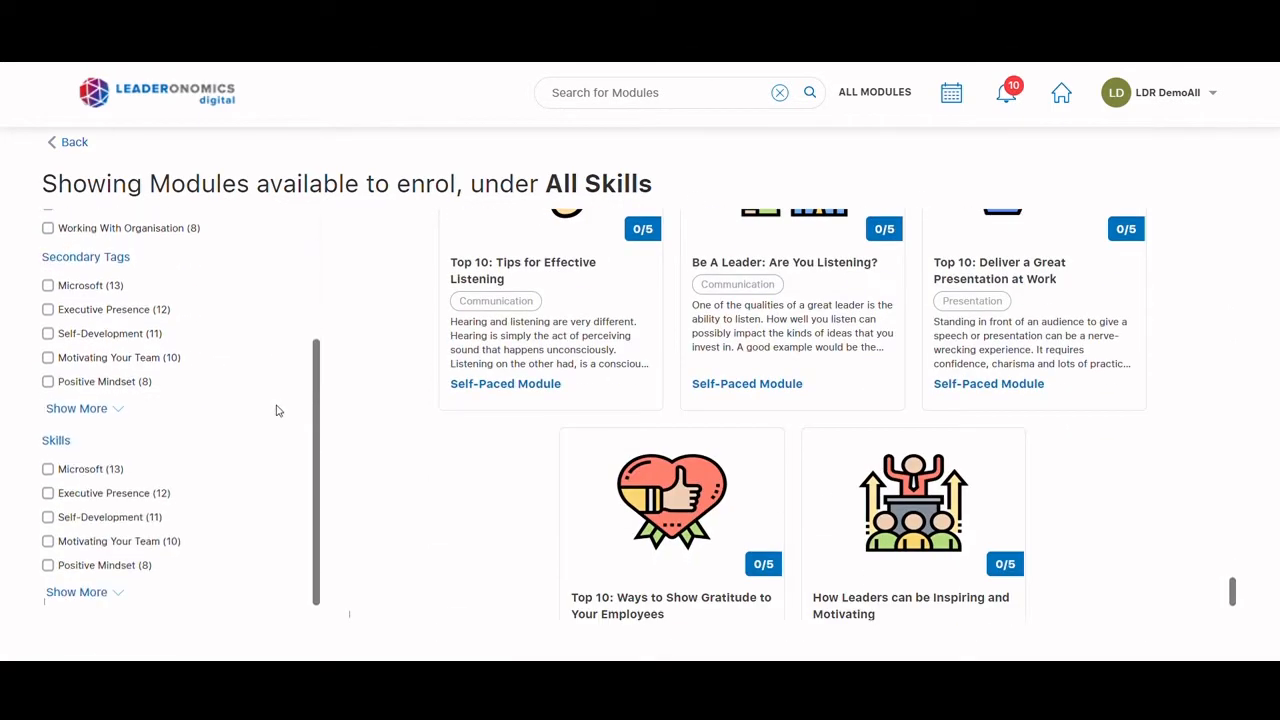
Filter the module catalogue by the Executive Presence skill, and by Motivating Your Team instead
left_click(50, 494)
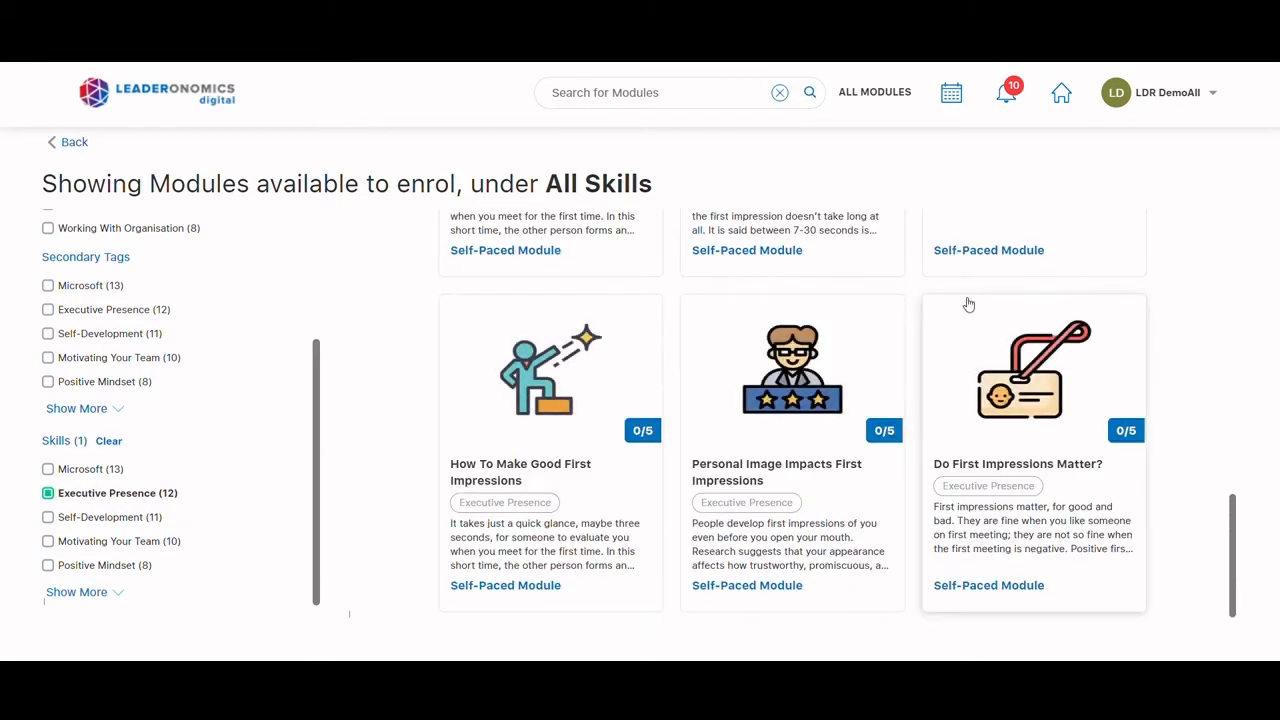
scroll(966, 325, "up", 10)
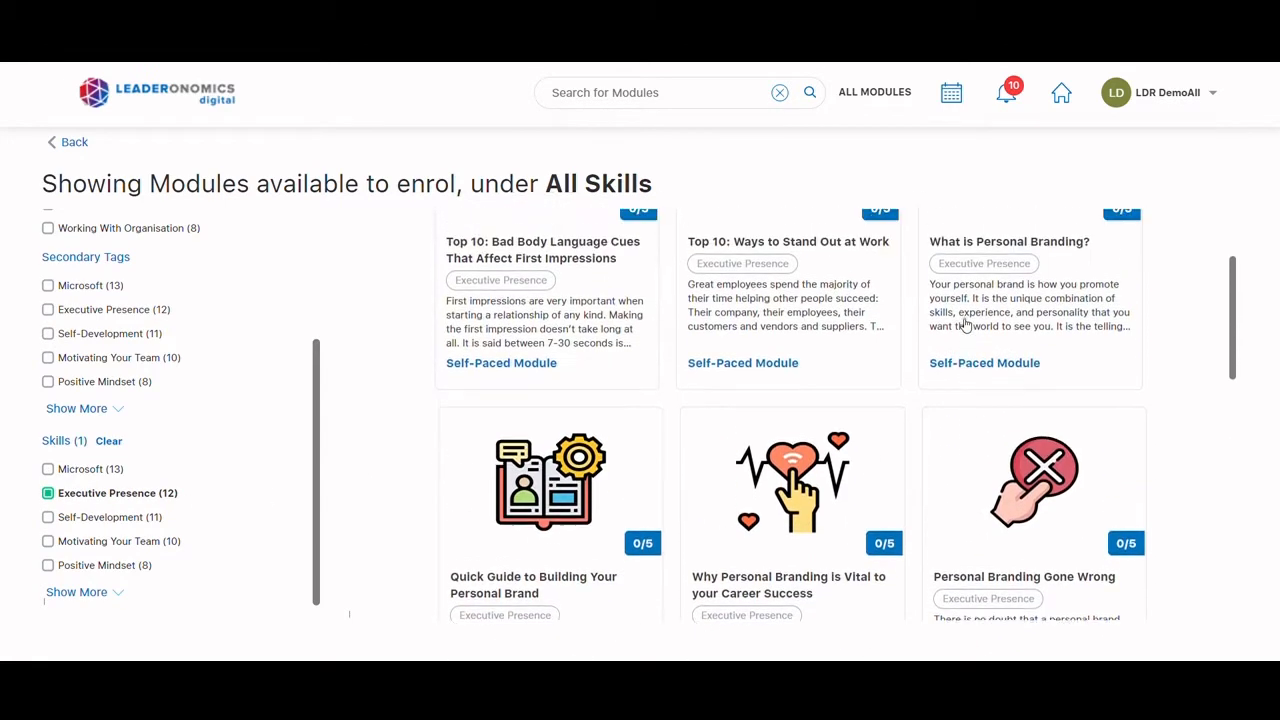
scroll(790, 325, "down", 3)
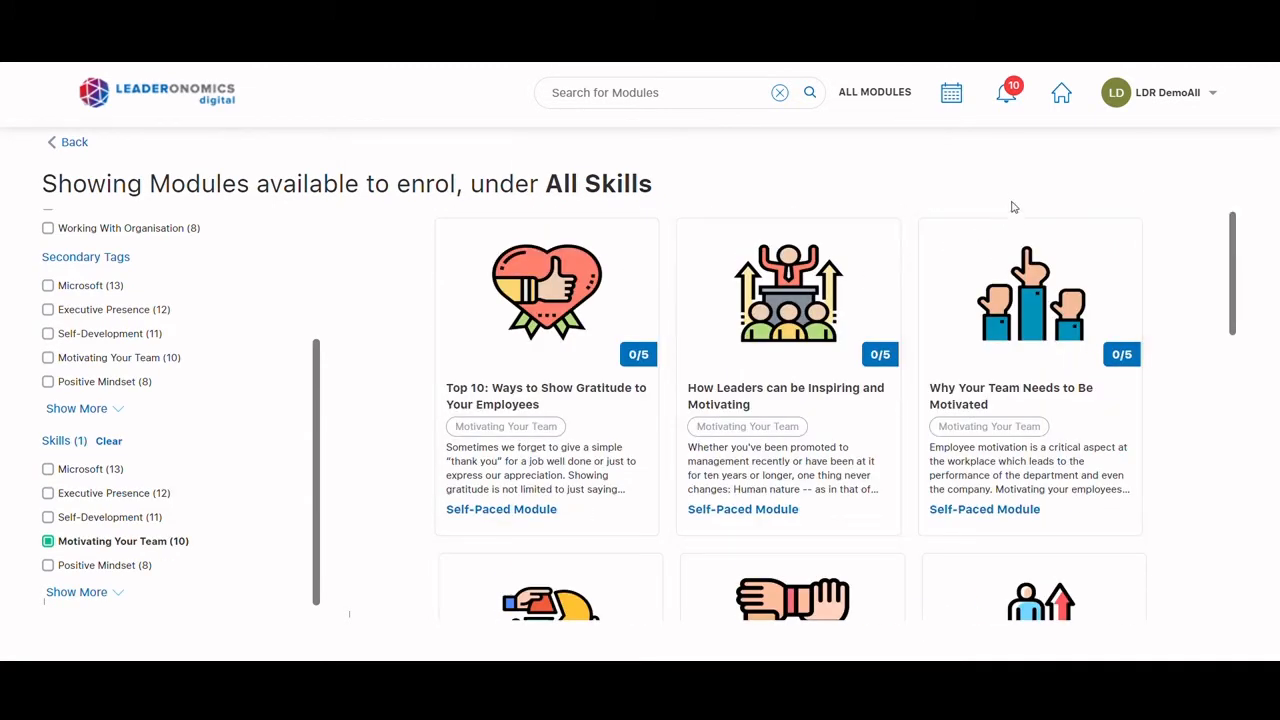
Return to the home page and view the Working with Others and Working With Self groups under My Skills
left_click(142, 101)
scroll(503, 437, "down", 3)
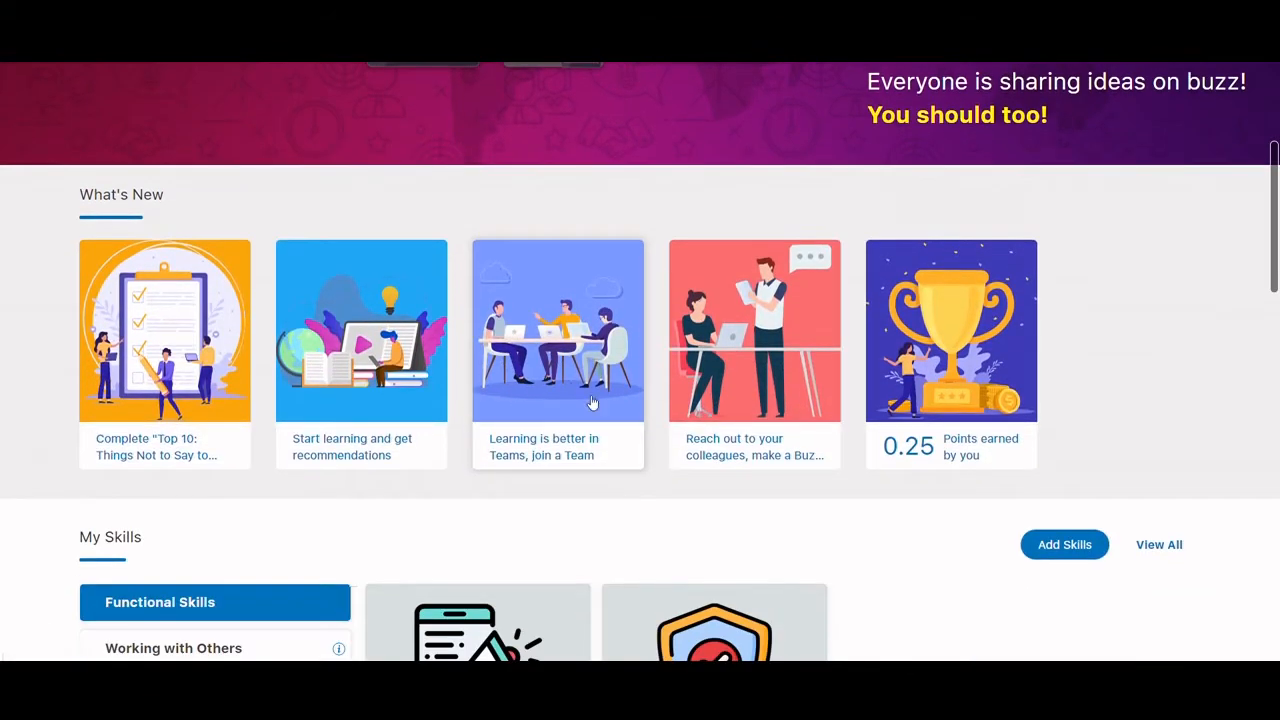
scroll(600, 400, "down", 3)
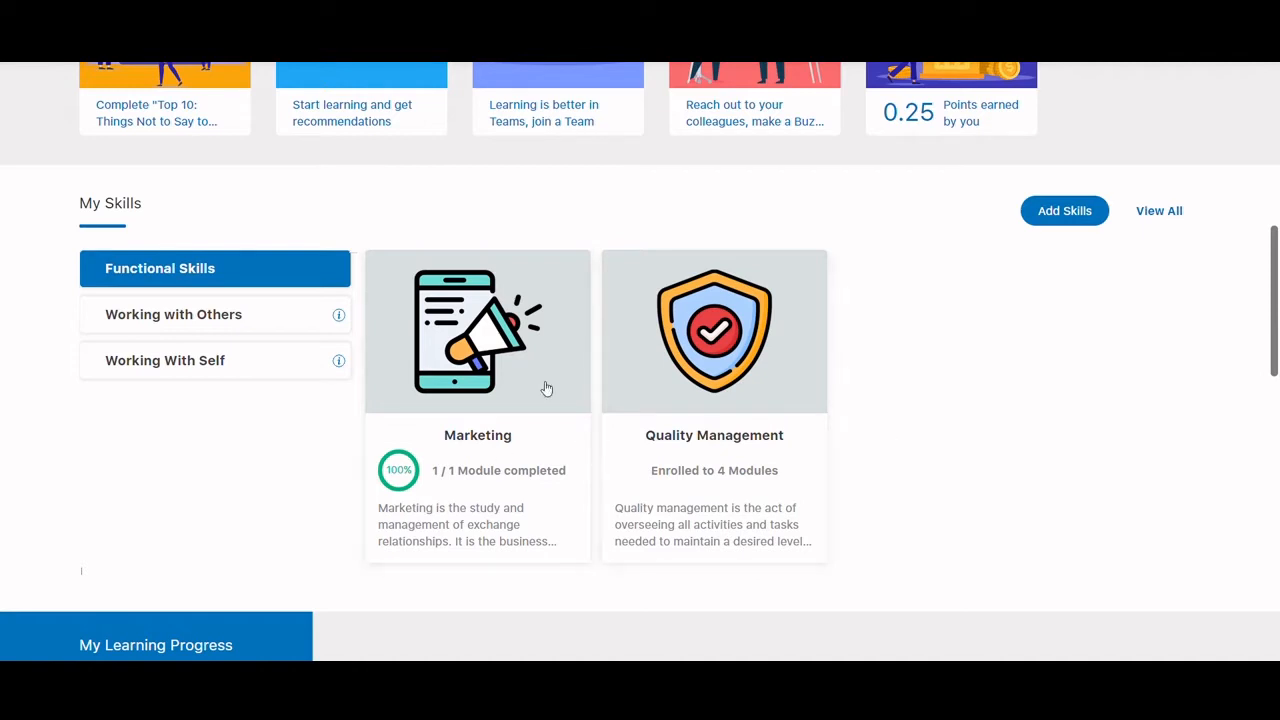
left_click(250, 336)
left_click(249, 364)
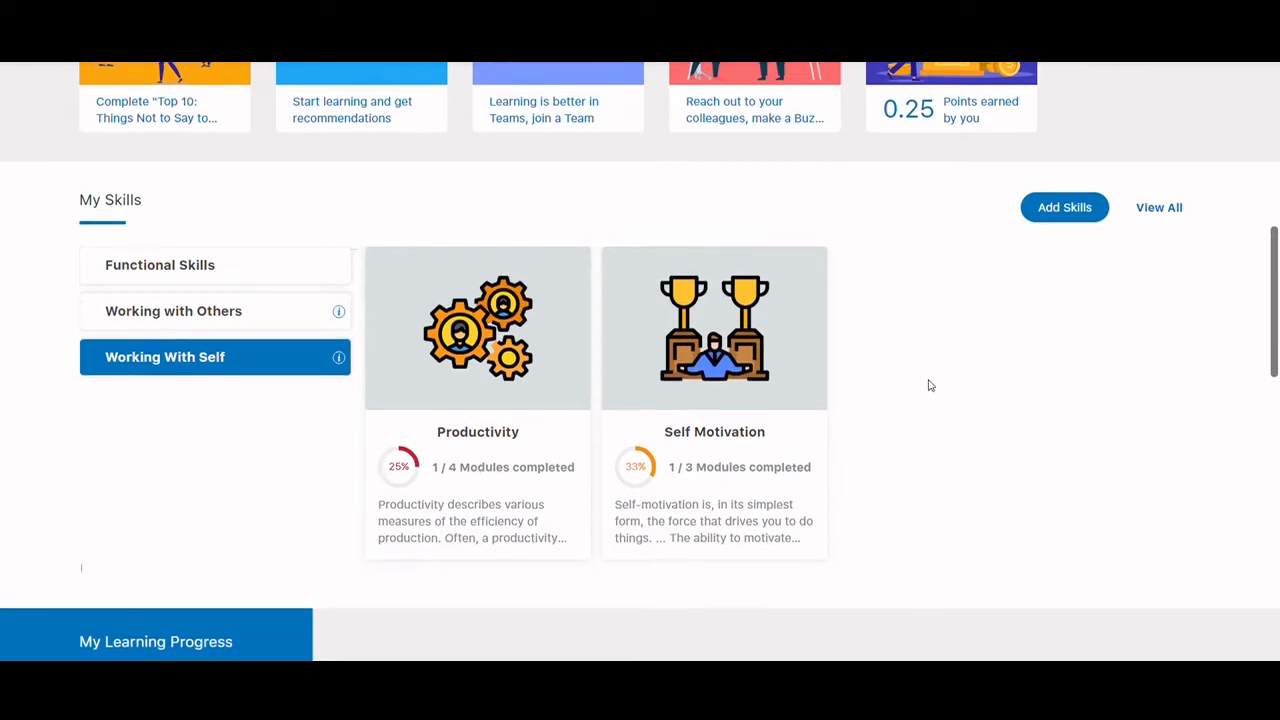
Examine the learning progress figures, the modules in progress and the leaderboard on the home page
scroll(930, 385, "down", 3)
scroll(930, 385, "down", 2)
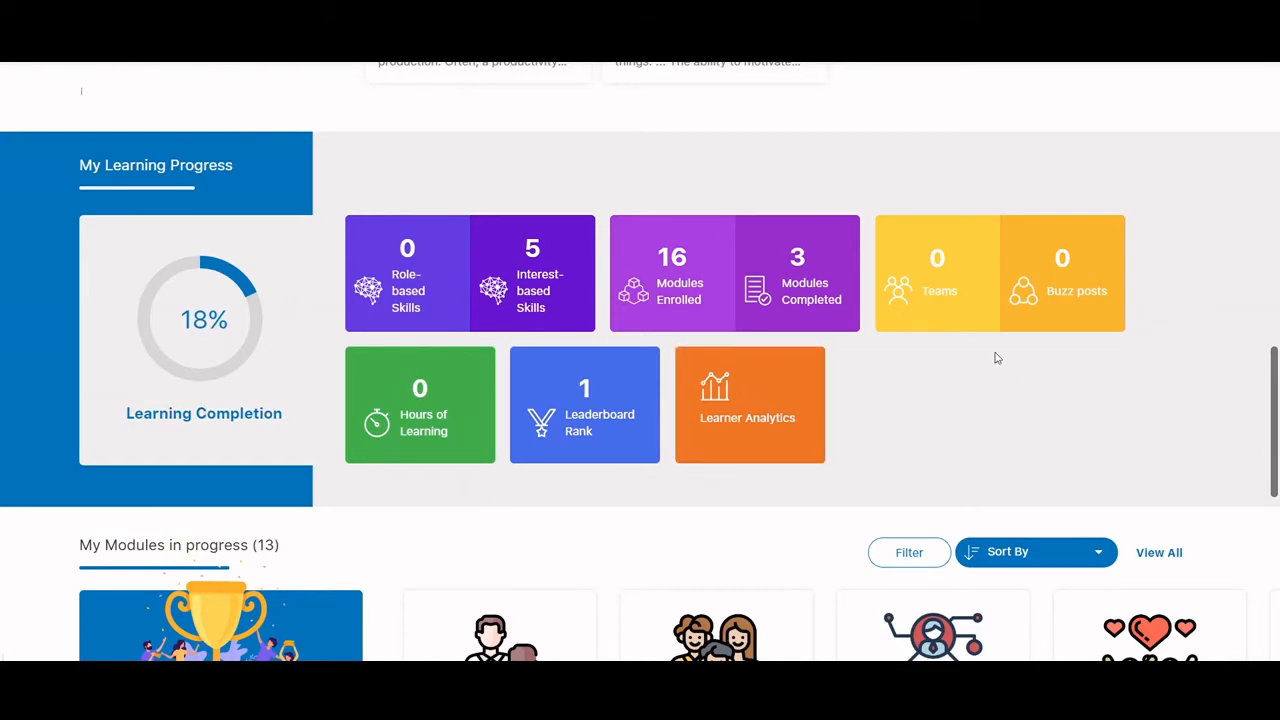
scroll(1030, 359, "down", 3)
scroll(750, 380, "down", 2)
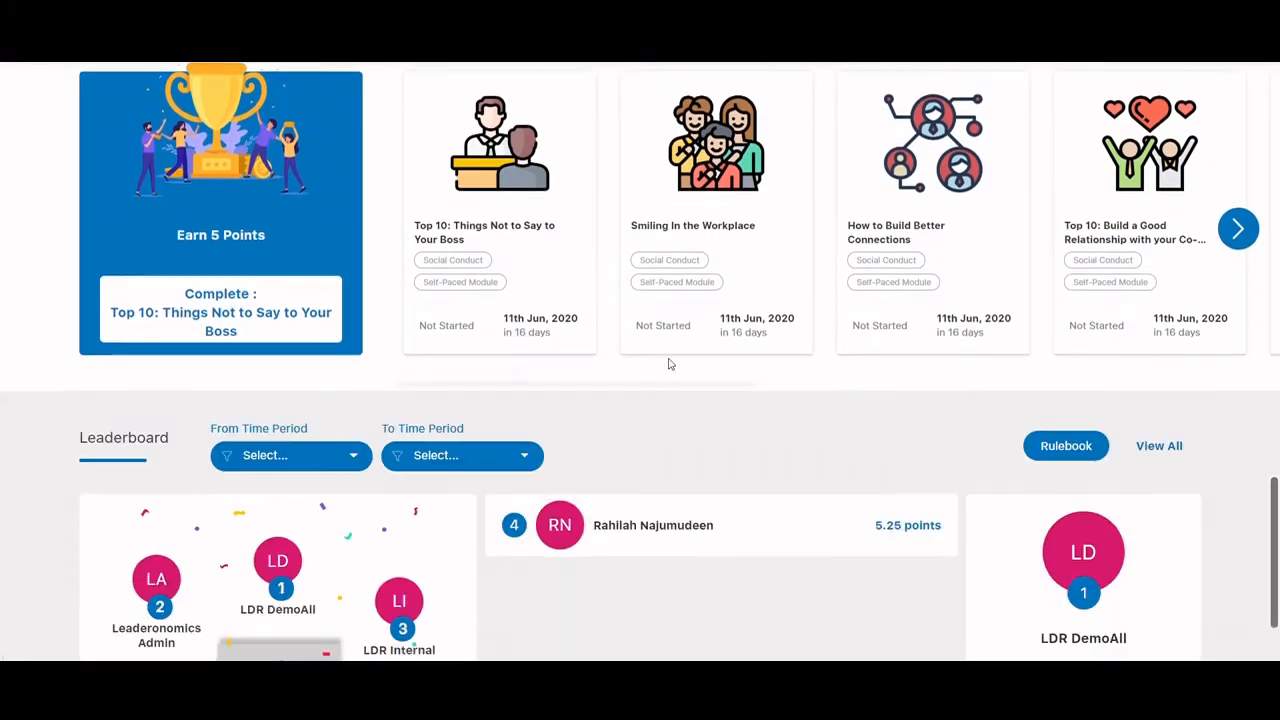
scroll(894, 320, "down", 1)
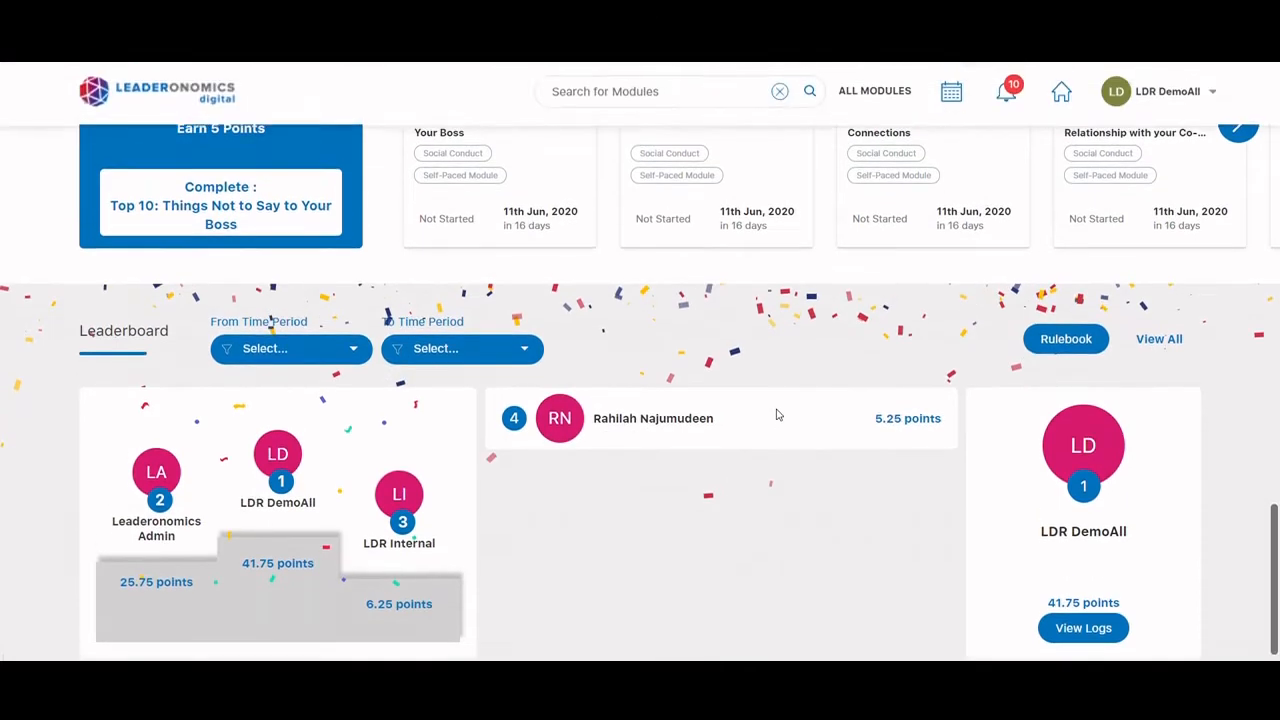
scroll(778, 415, "down", 1)
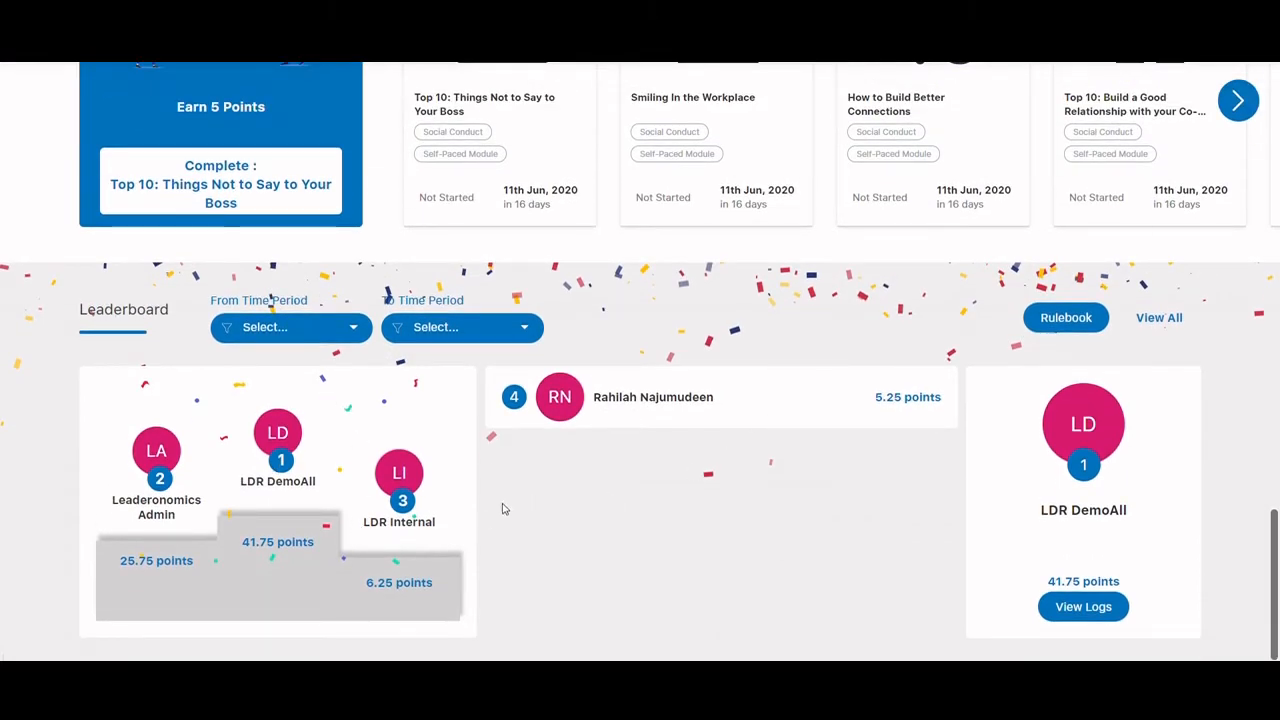
Check the leaderboard's From Time Period options, view the points Rulebook and close it
left_click(354, 330)
left_click(630, 326)
left_click(1066, 318)
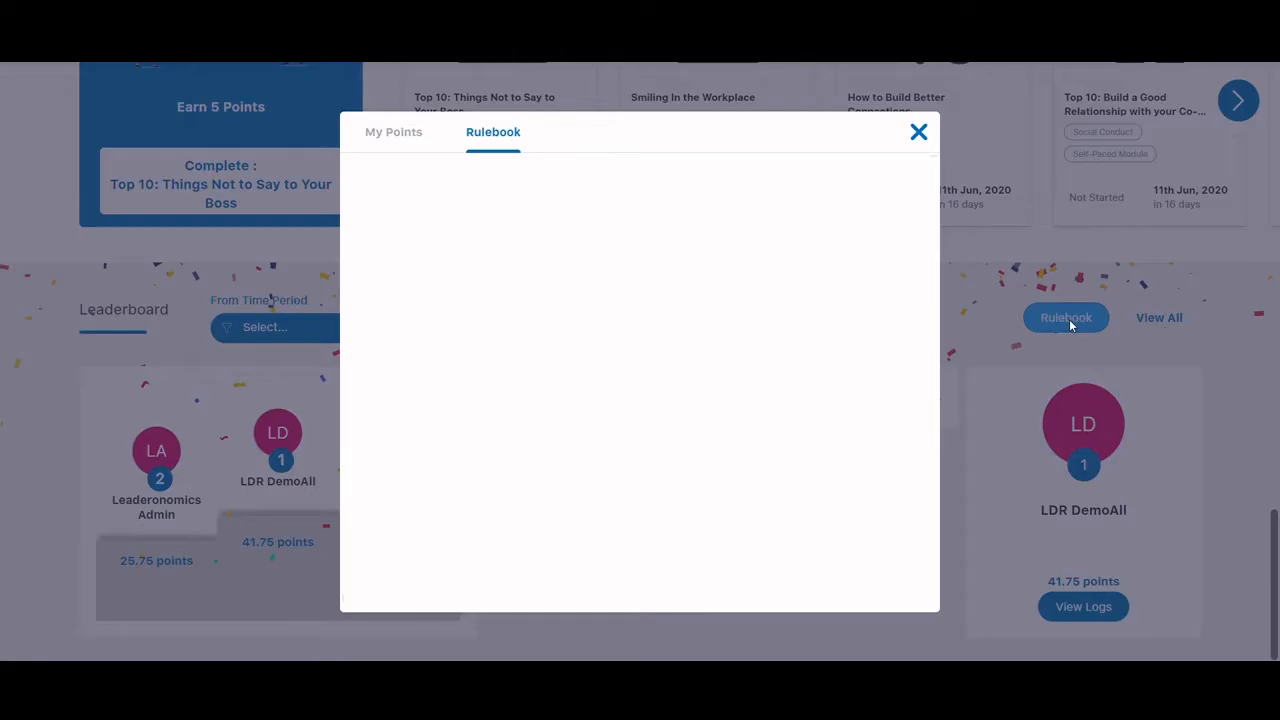
left_click(918, 133)
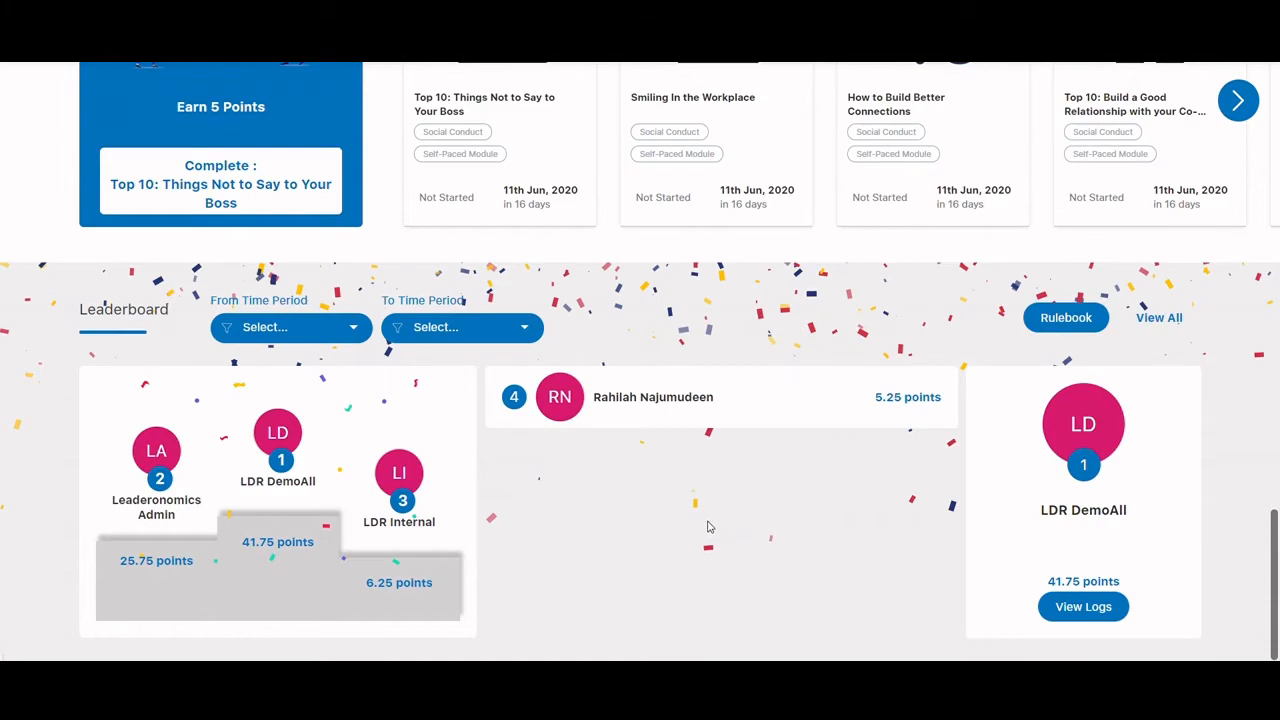
scroll(684, 522, "up", 15)
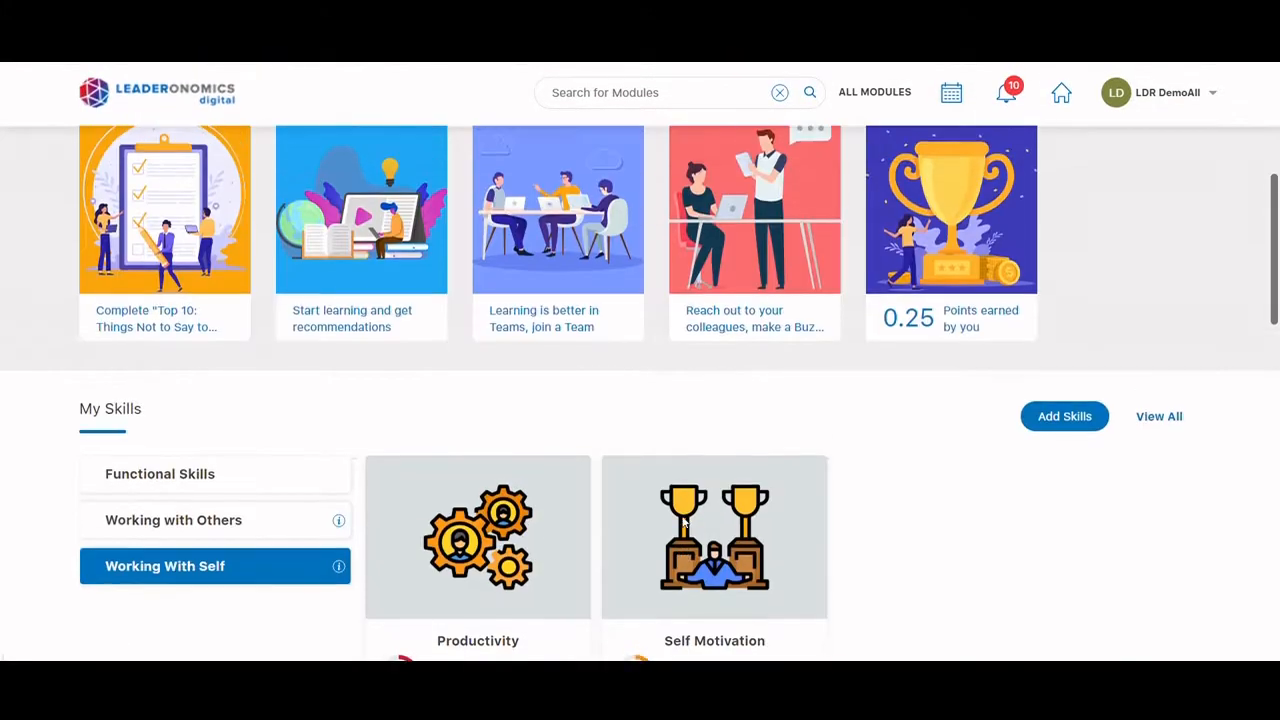
scroll(684, 522, "down", 5)
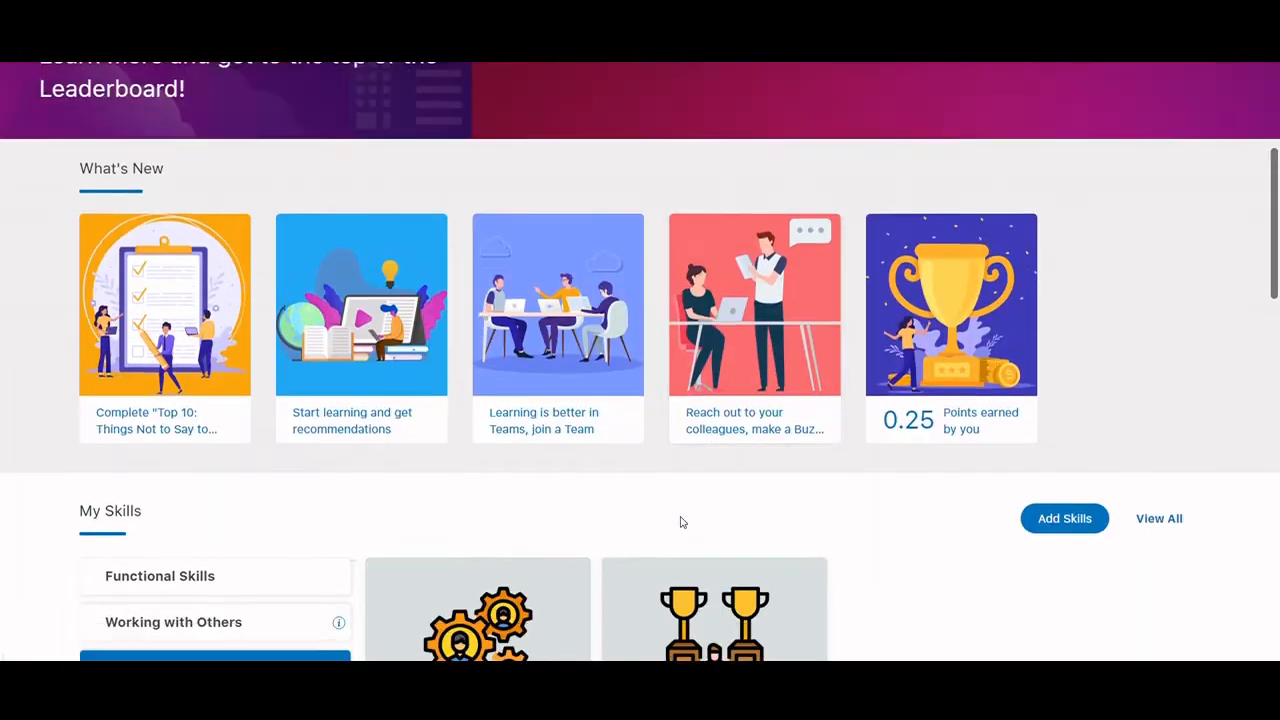
scroll(686, 522, "down", 1)
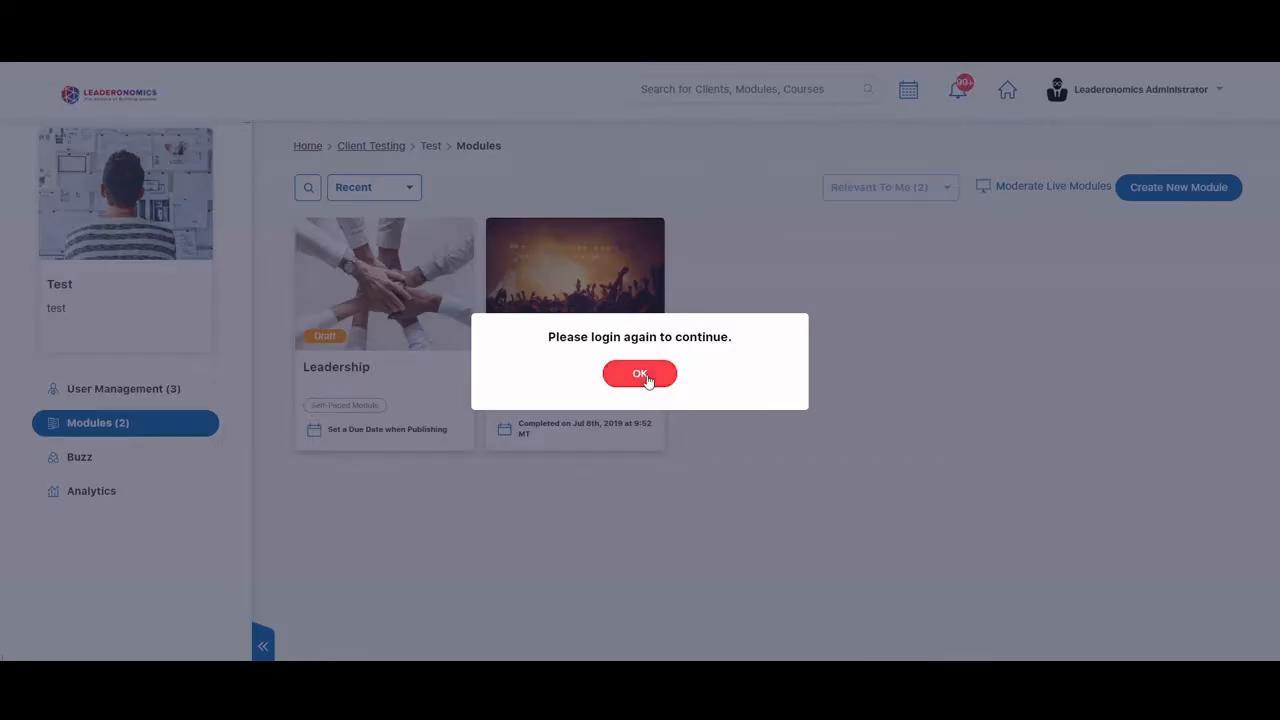
Acknowledge the expired administrator session, sign in again and look through the test team's modules
left_click(645, 373)
type("LD")
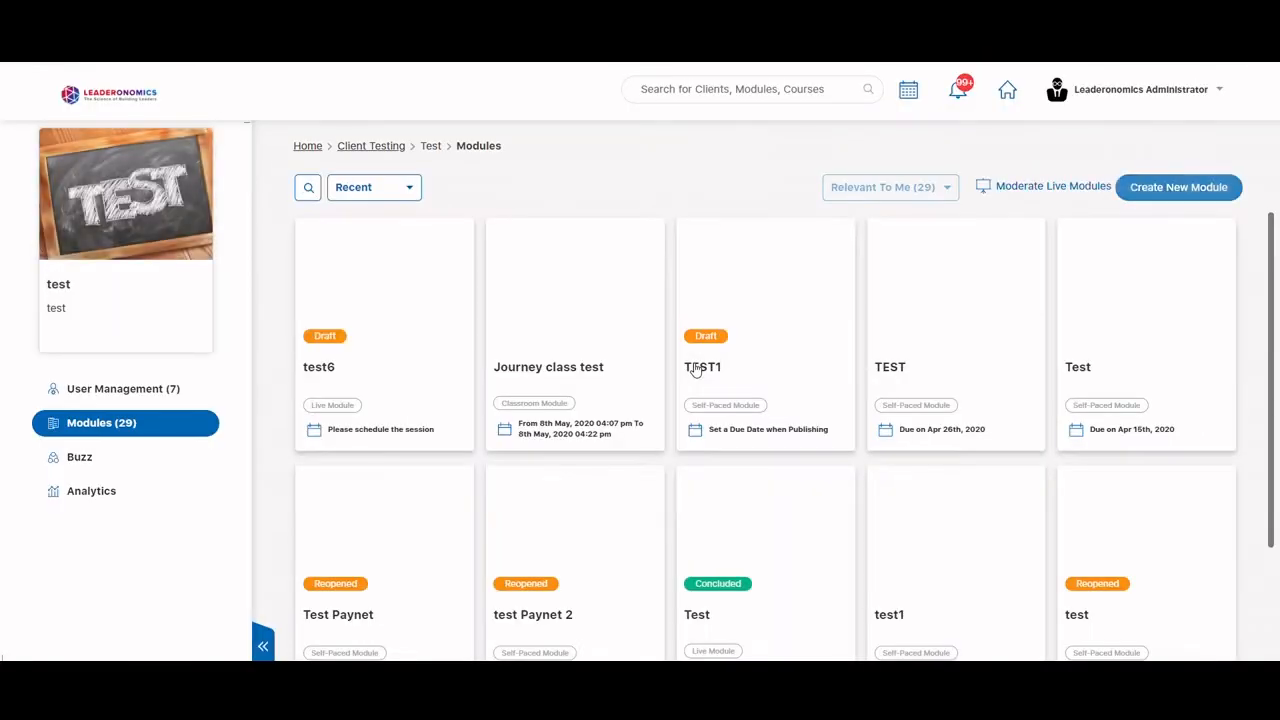
scroll(1200, 470, "down", 3)
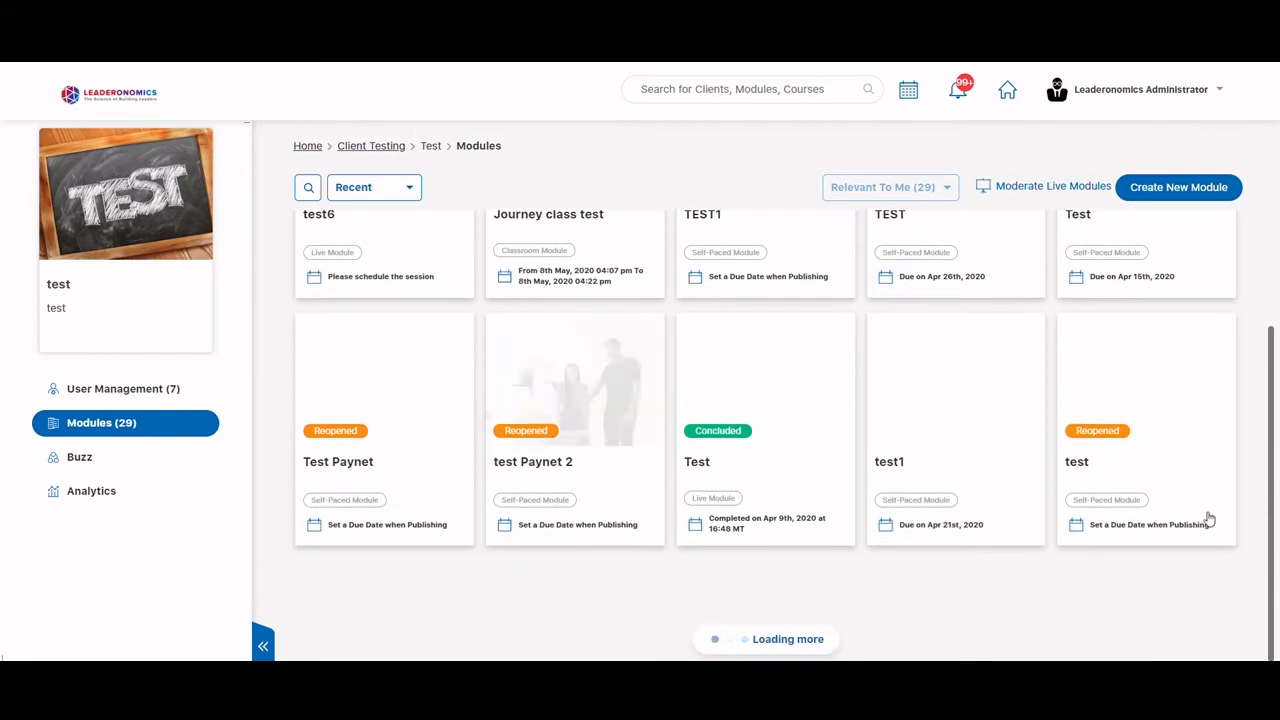
Create a new Self-Paced Module named "Health and Wellness" with the description "Test"
left_click(1208, 192)
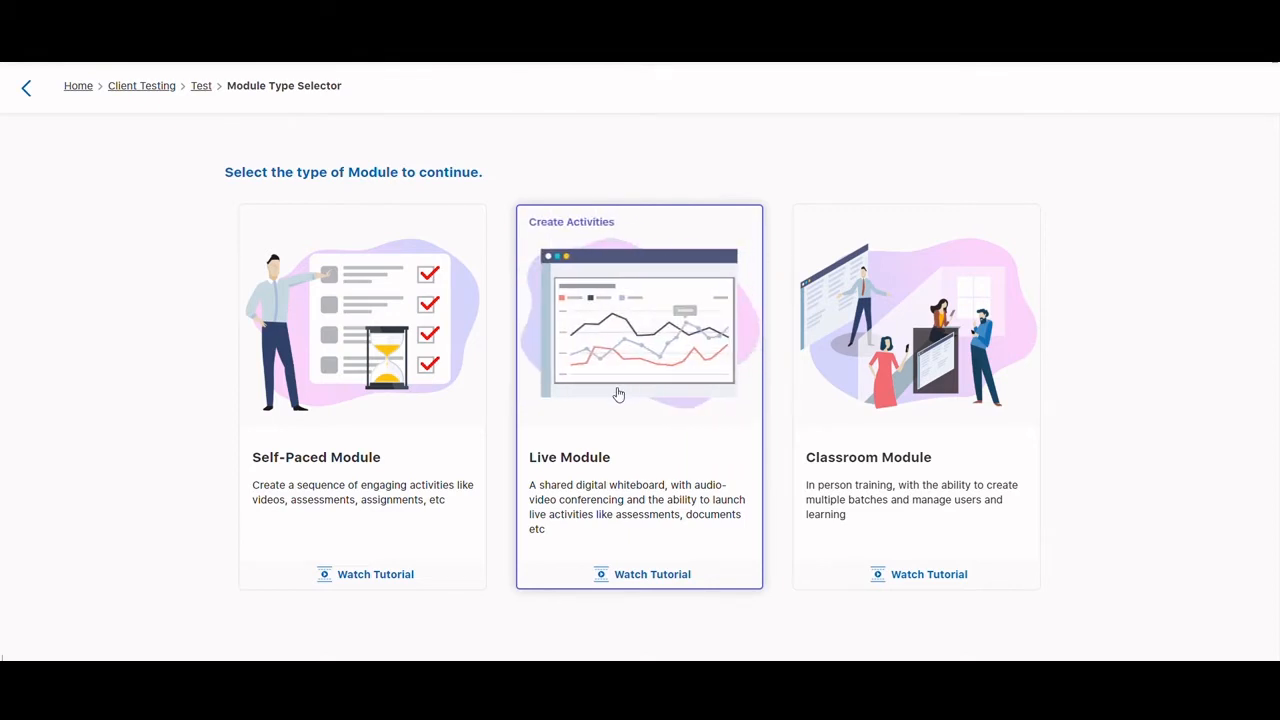
left_click(370, 402)
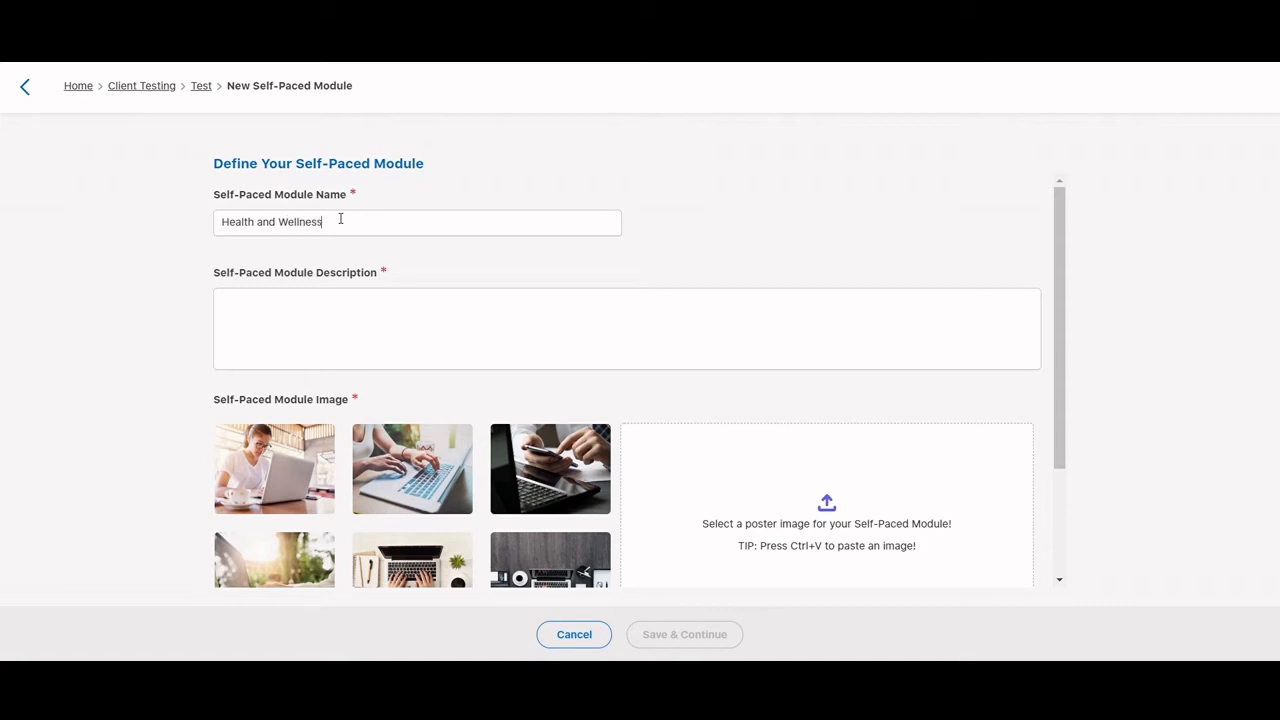
left_click(343, 326)
Choose the suggested stethoscope picture as the module's poster image and save the module definition to continue
scroll(688, 278, "down", 3)
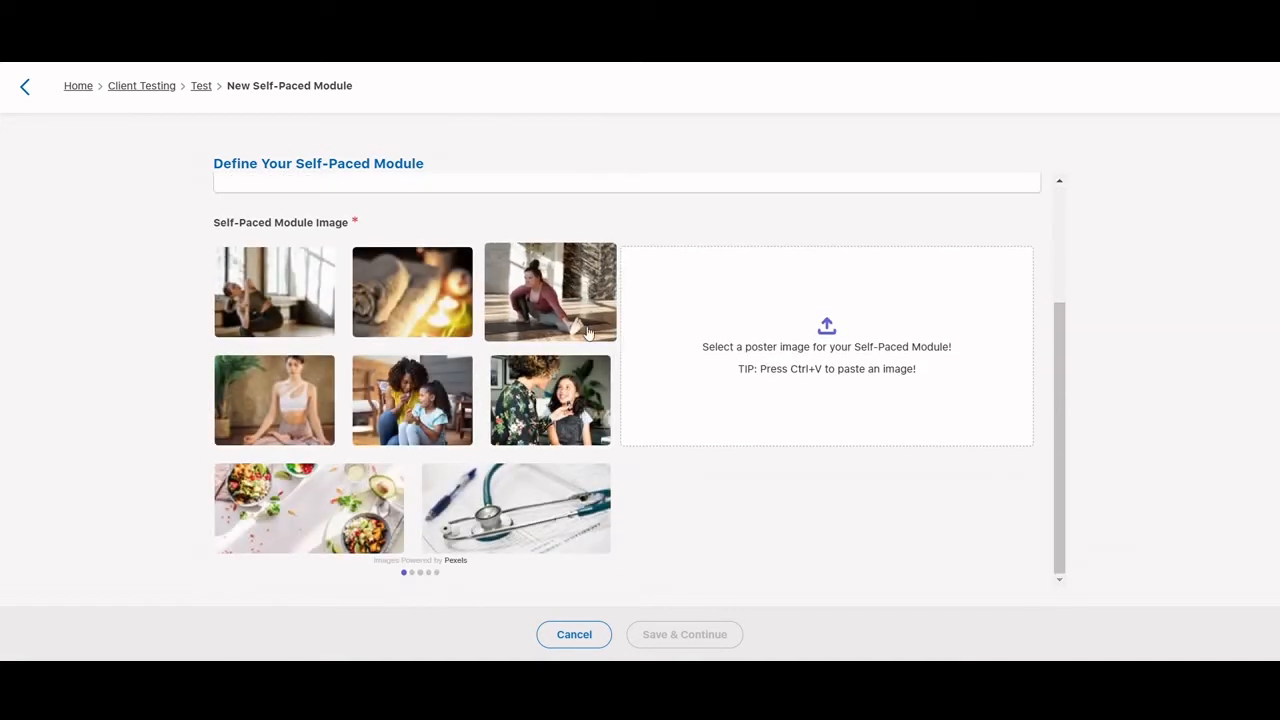
scroll(489, 504, "up", 1)
scroll(489, 504, "up", 3)
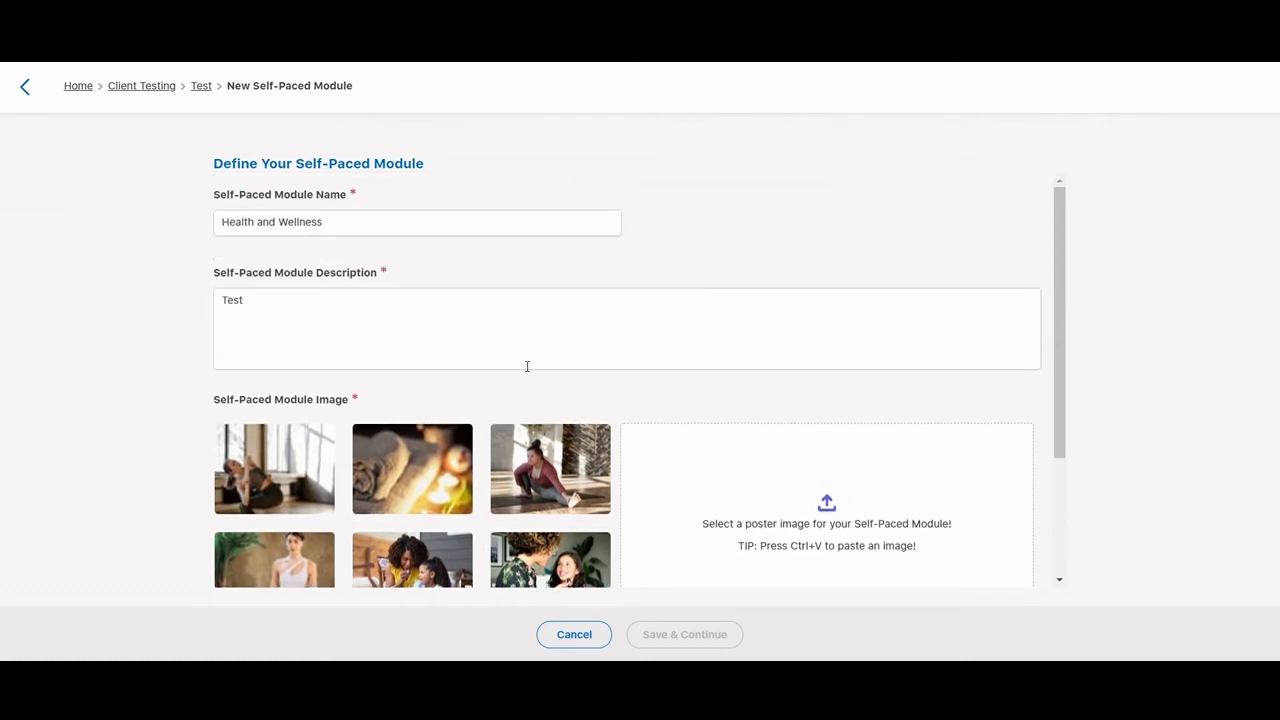
scroll(527, 366, "down", 3)
left_click(523, 486)
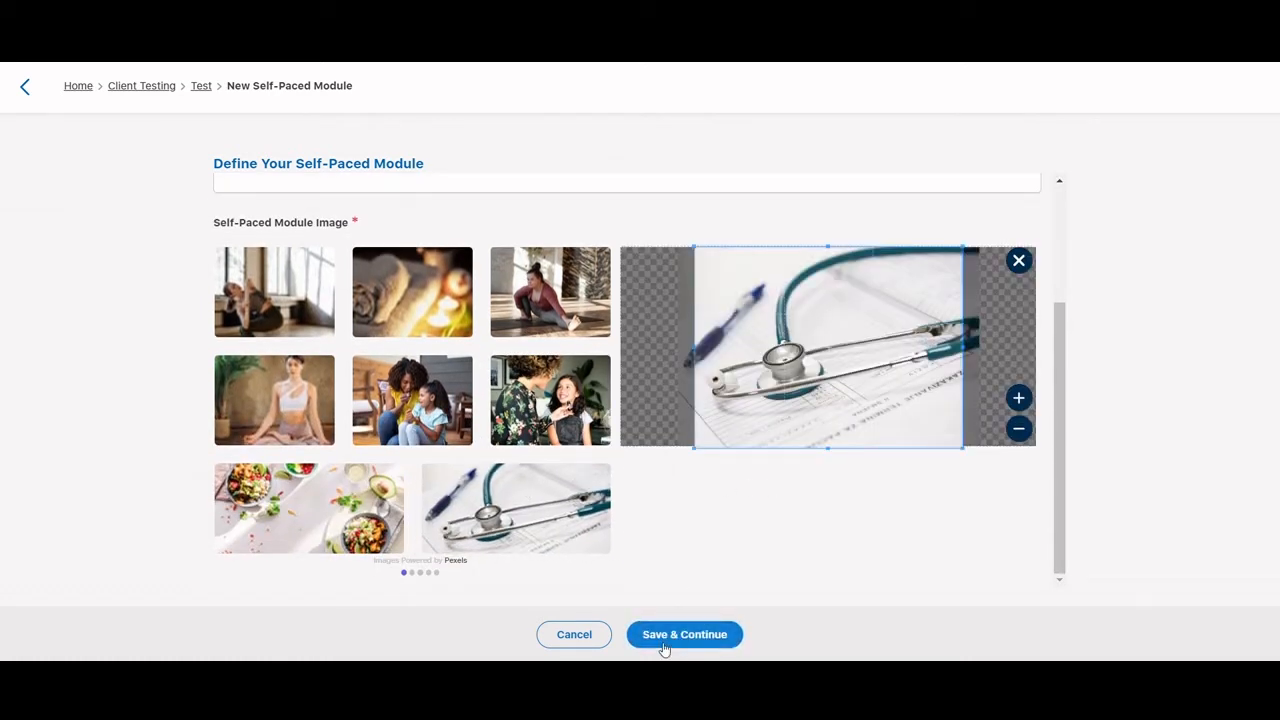
left_click(664, 646)
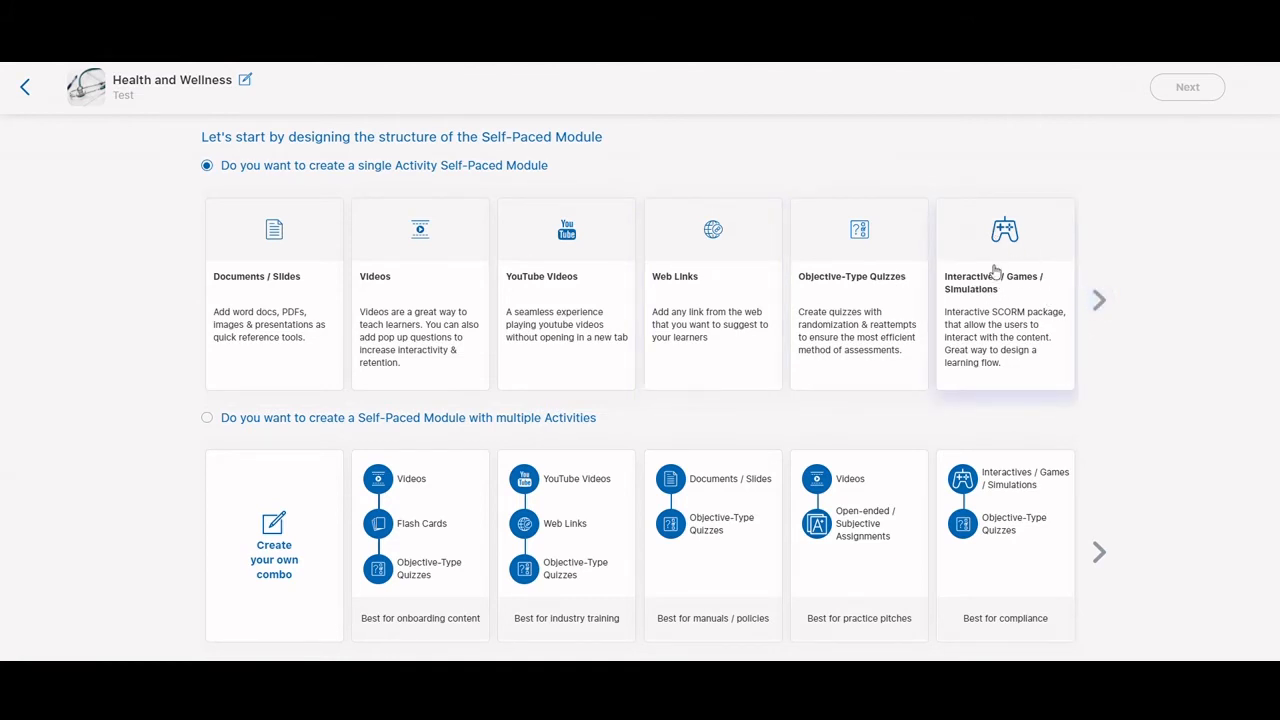
Browse the single-activity types, choose the onboarding combo of Videos, Flash Cards and Objective-Type Quizzes, and continue to the content flow
left_click(1098, 300)
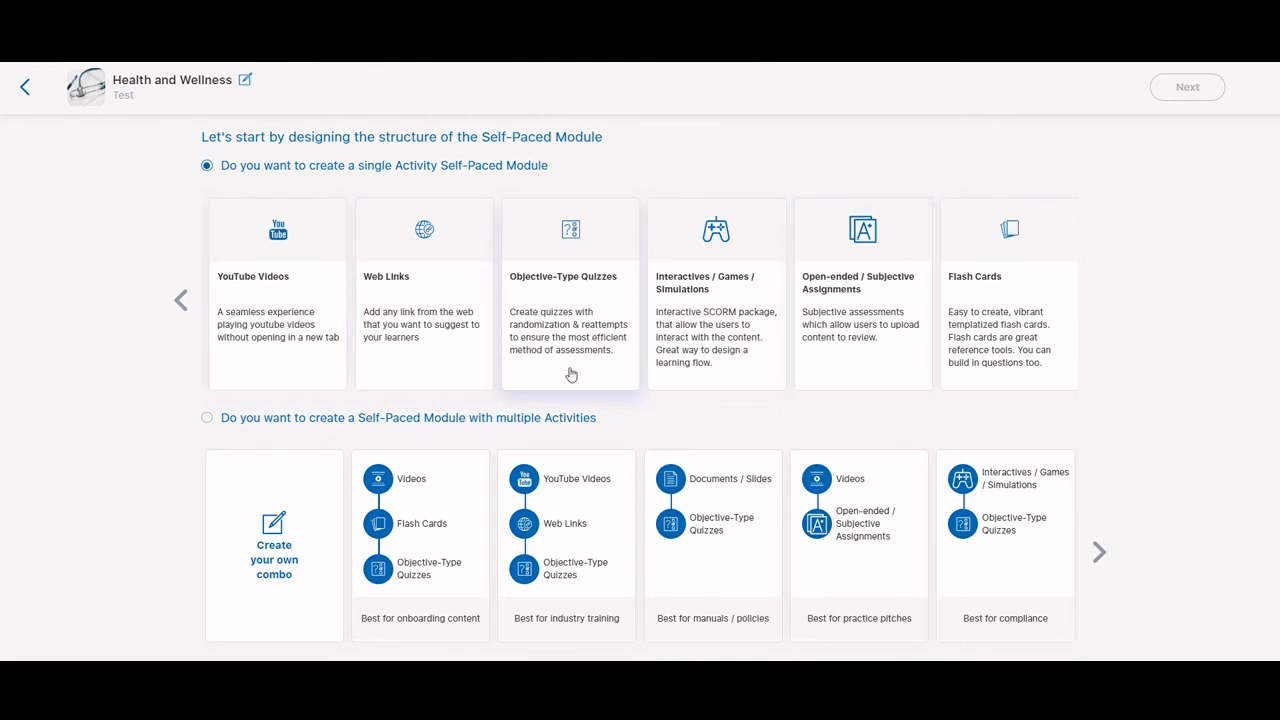
left_click(180, 300)
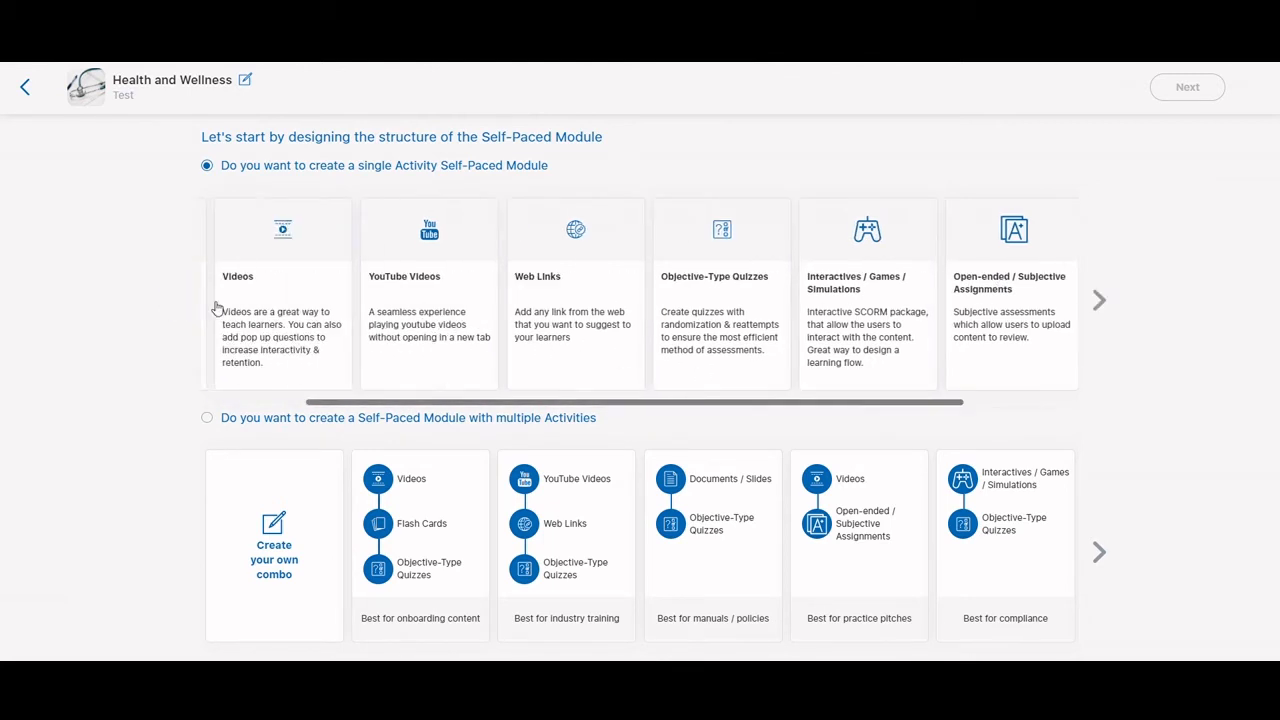
left_click(380, 301)
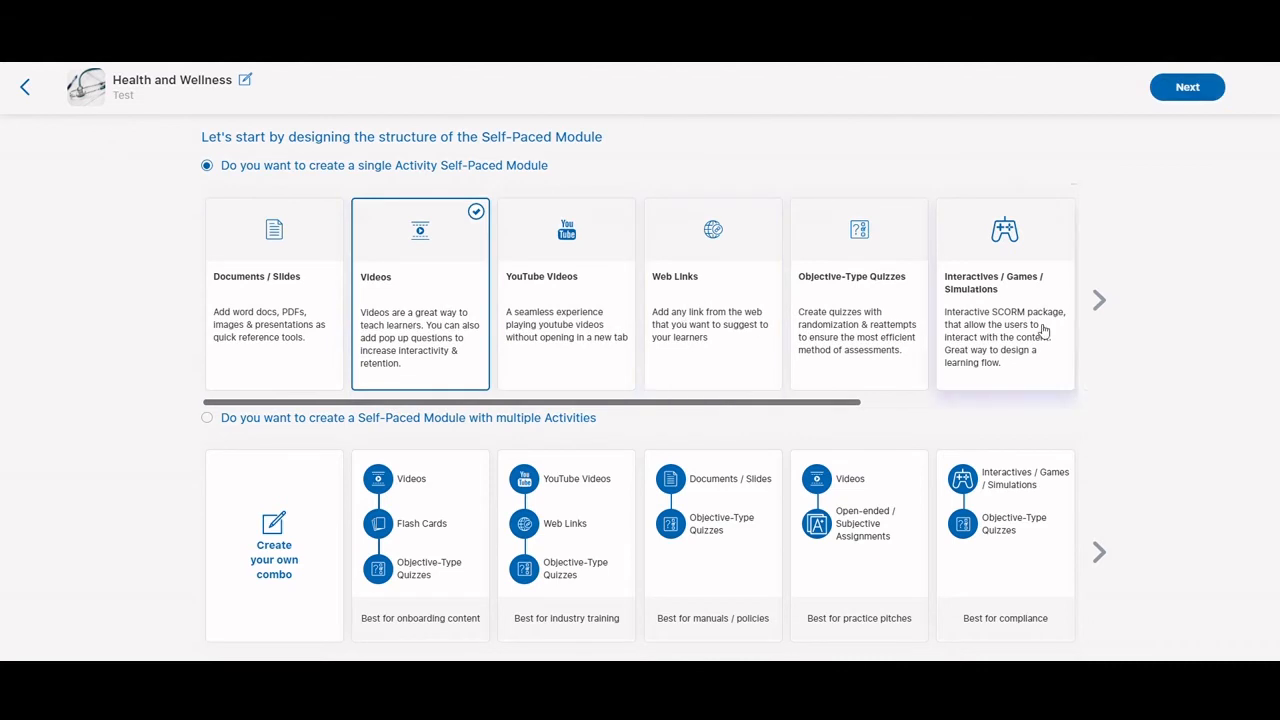
left_click(1100, 302)
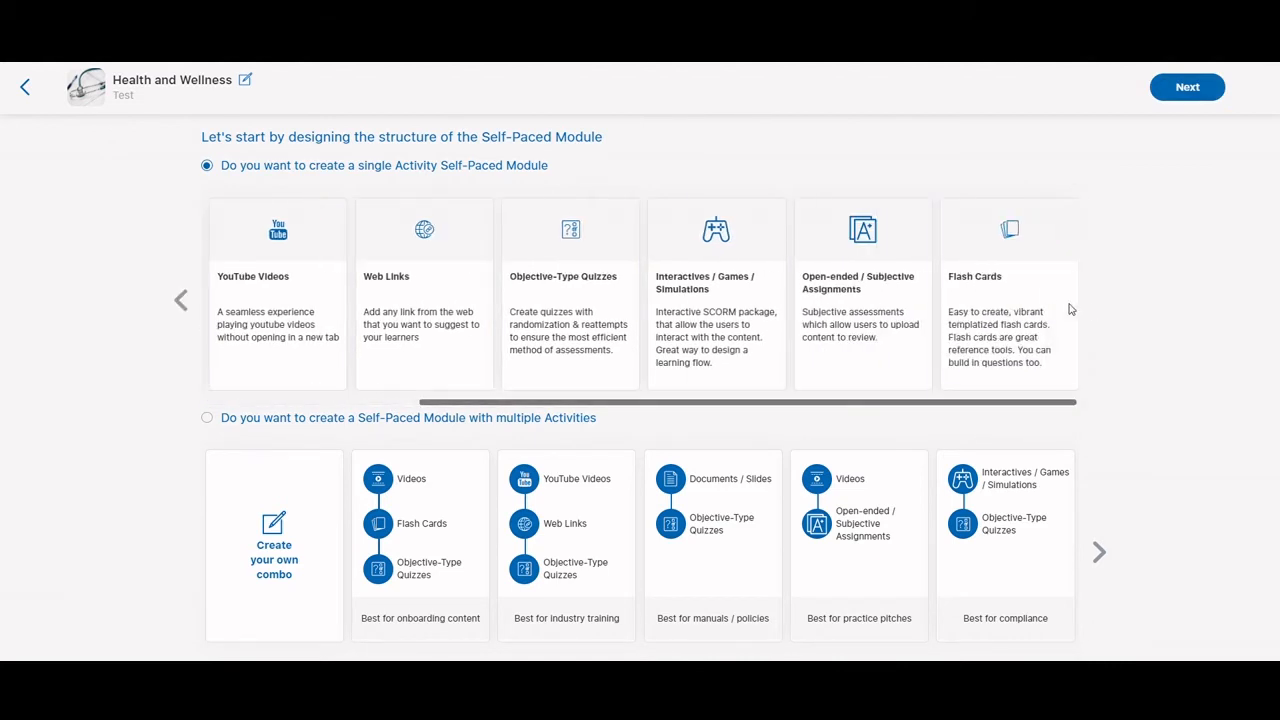
left_click(1046, 306)
left_click(183, 302)
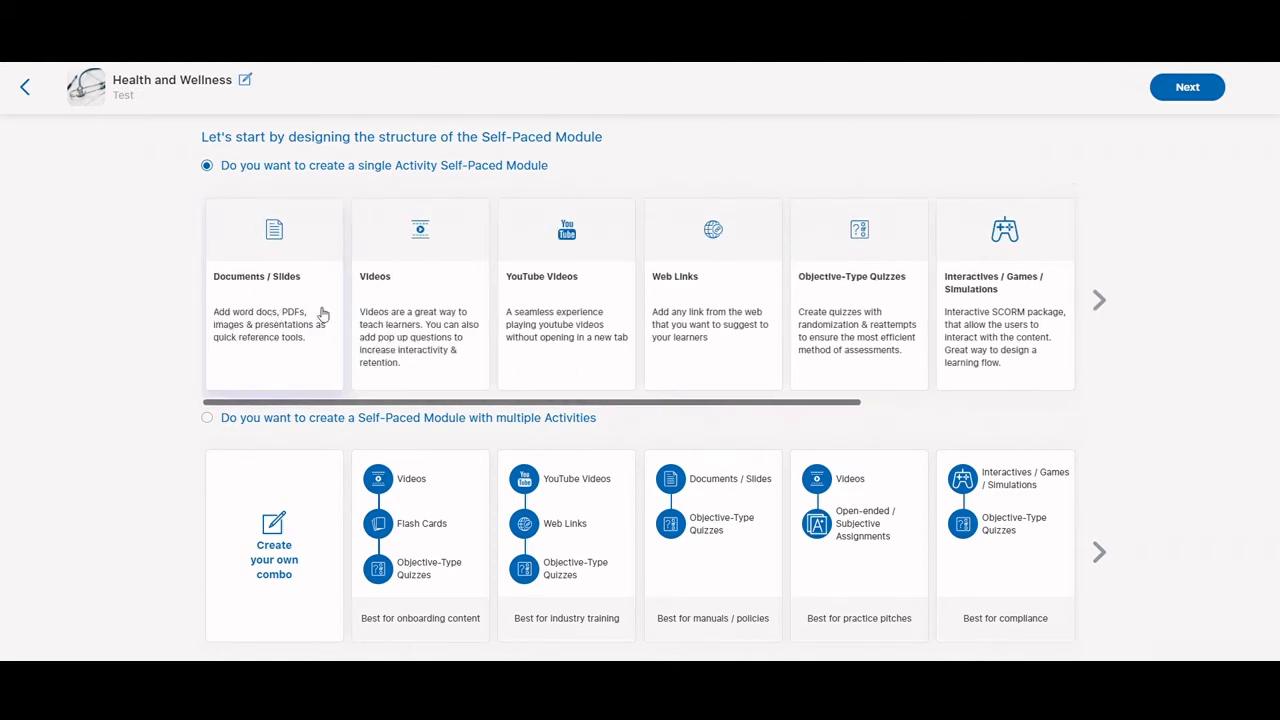
left_click(408, 297)
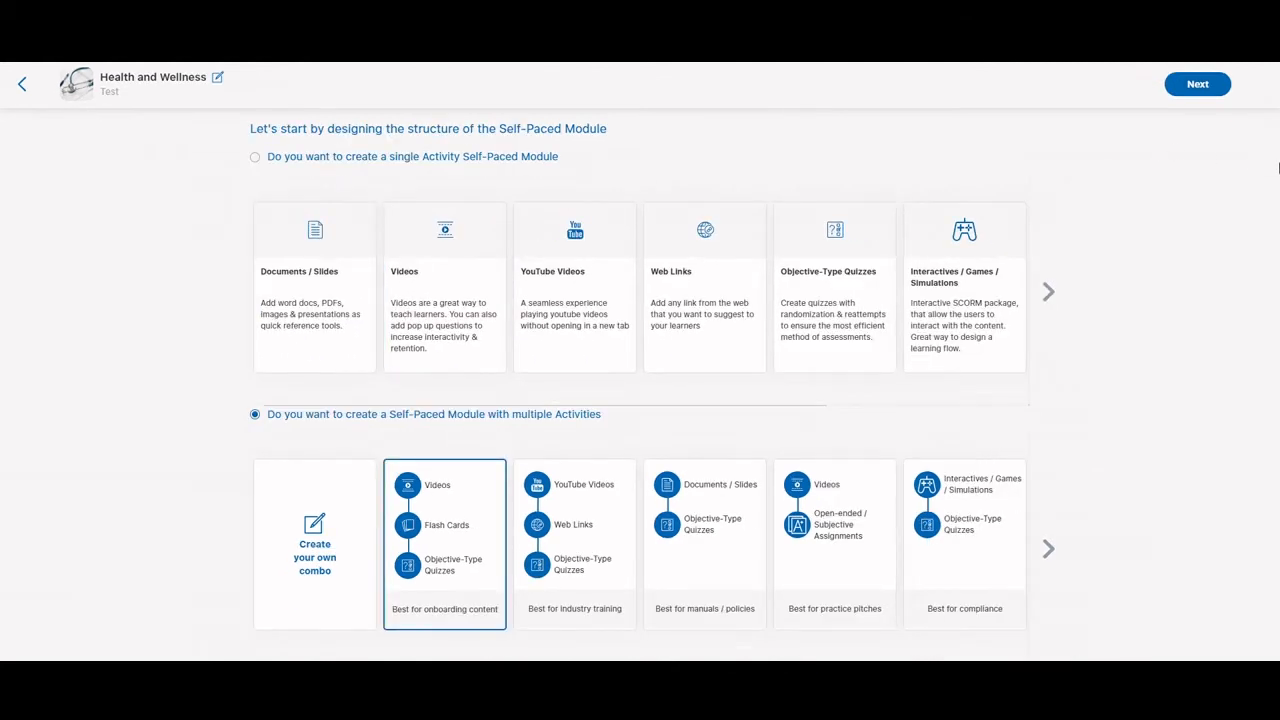
left_click(1200, 81)
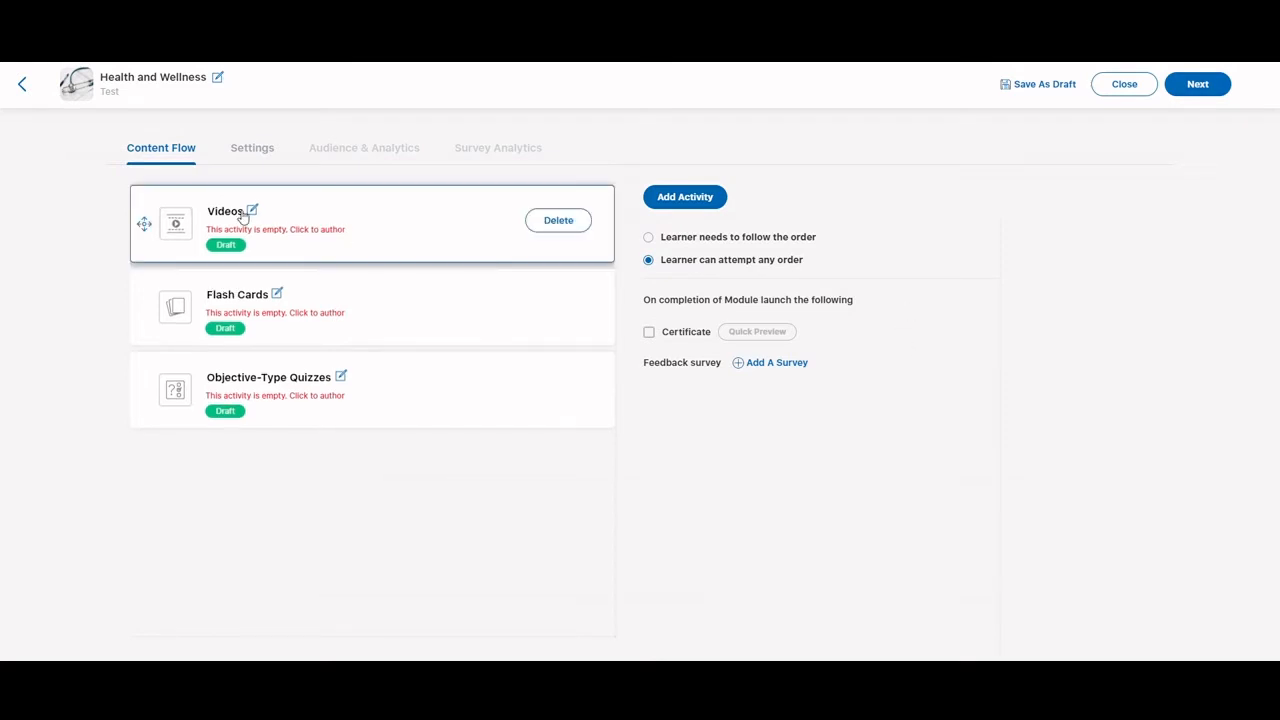
Upload SampleVideo_1280x720_5mb.mp4 to the Videos activity and play it
left_click(355, 231)
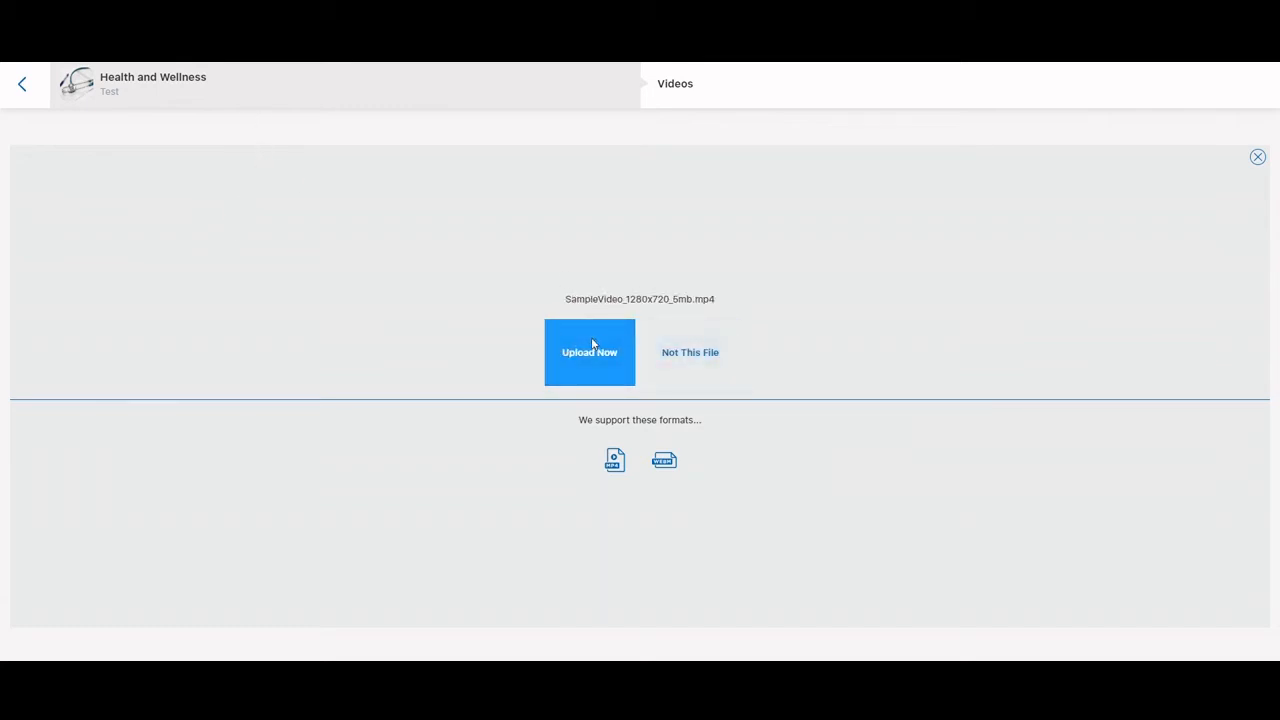
left_click(592, 346)
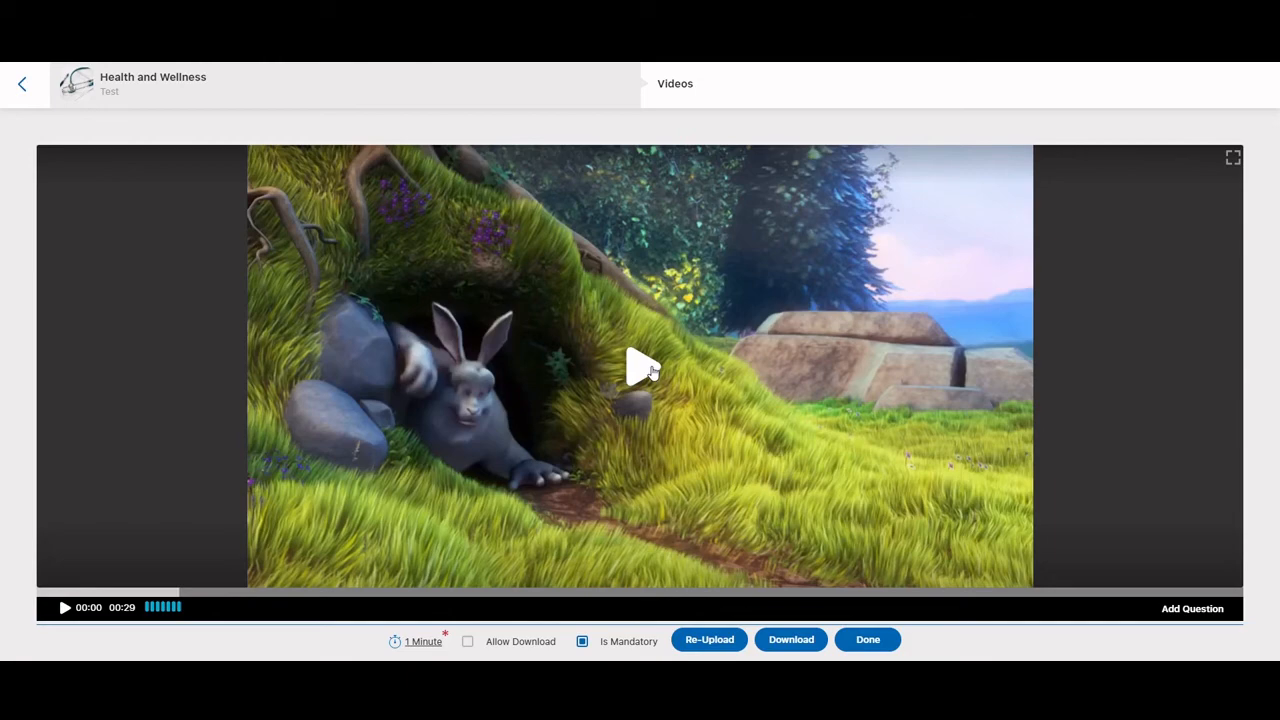
left_click(645, 368)
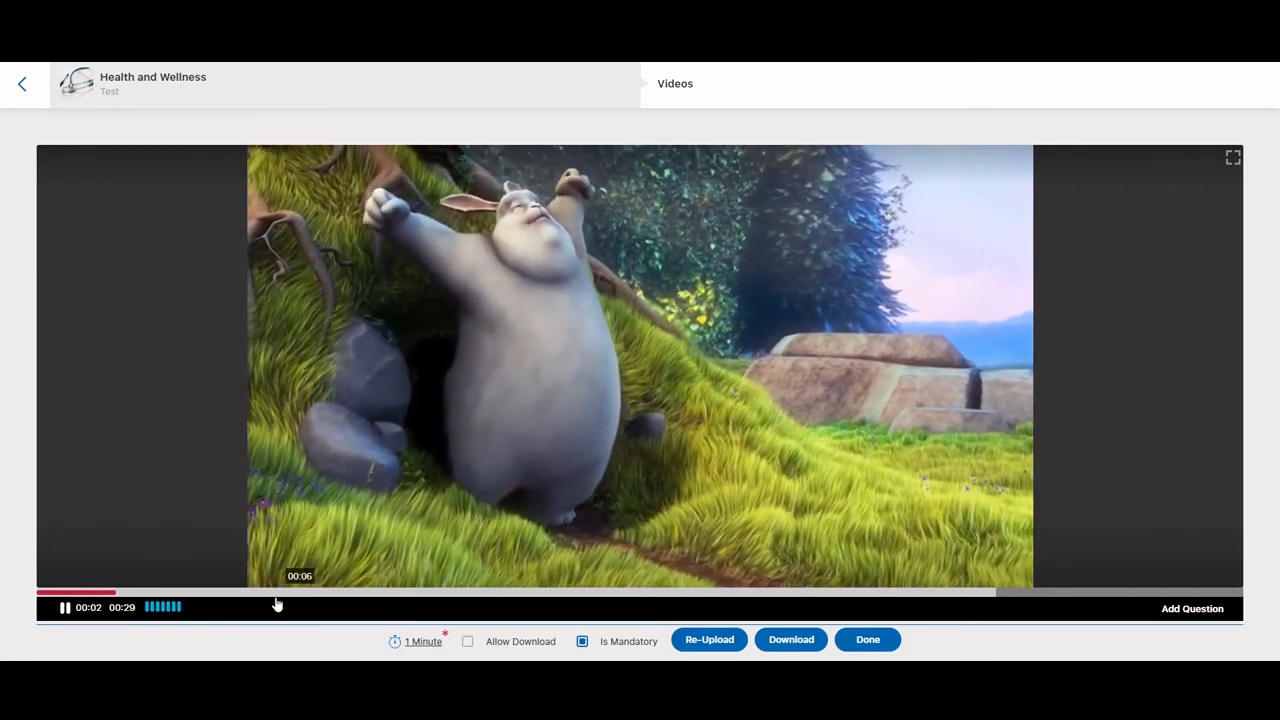
Add a question at 00:04 of the video asking "What kind of animal is this?" with the options Rabbit and Bear
left_click(1193, 610)
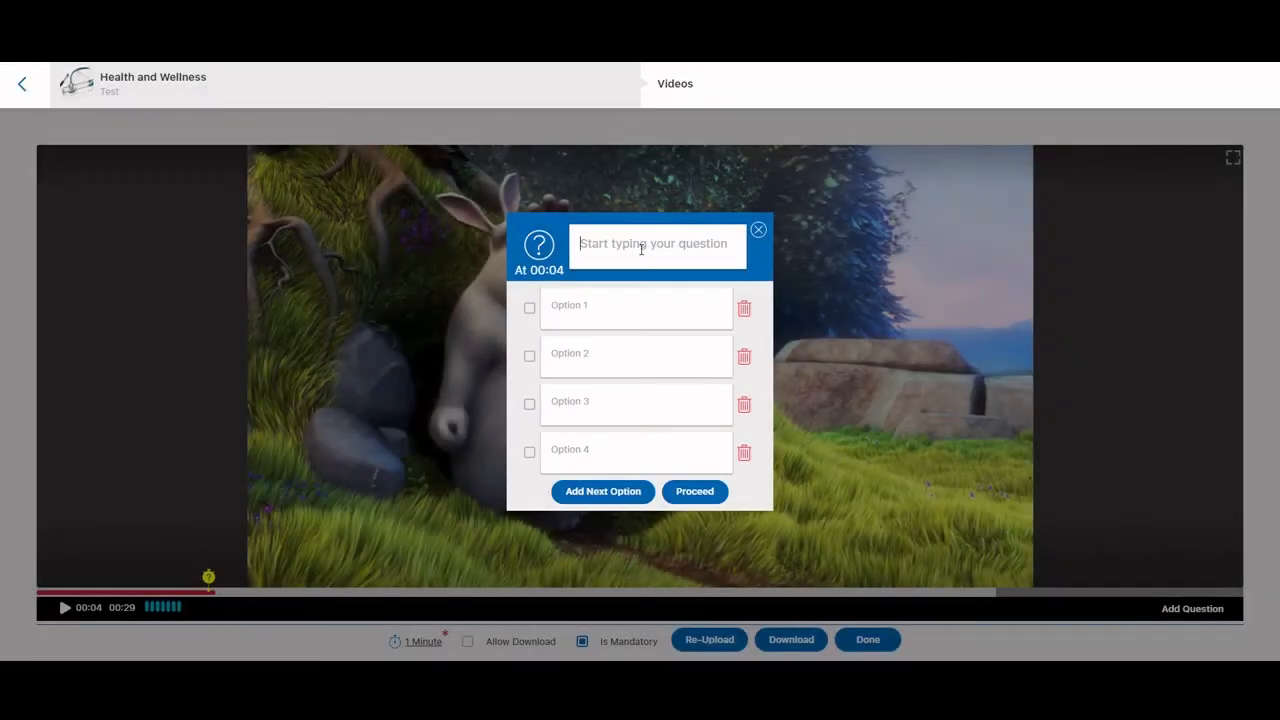
type("What kind of animal is sthi")
key("BackSpace")
type("this")
key("BackSpace")
key("BackSpace")
key("BackSpace")
key("BackSpace")
type("this")
type("R")
left_click(580, 361)
type("Bear")
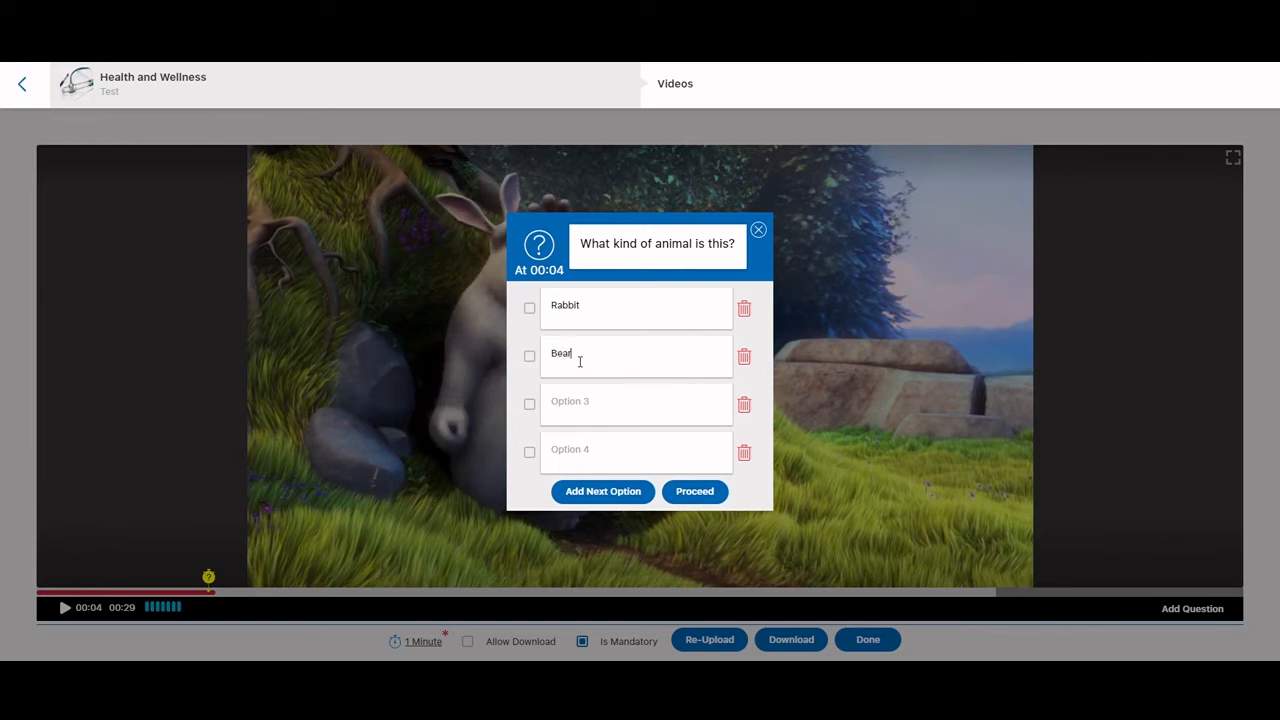
Remove the two empty answer options, mark Rabbit as correct, save the question and finish the video activity
left_click(744, 404)
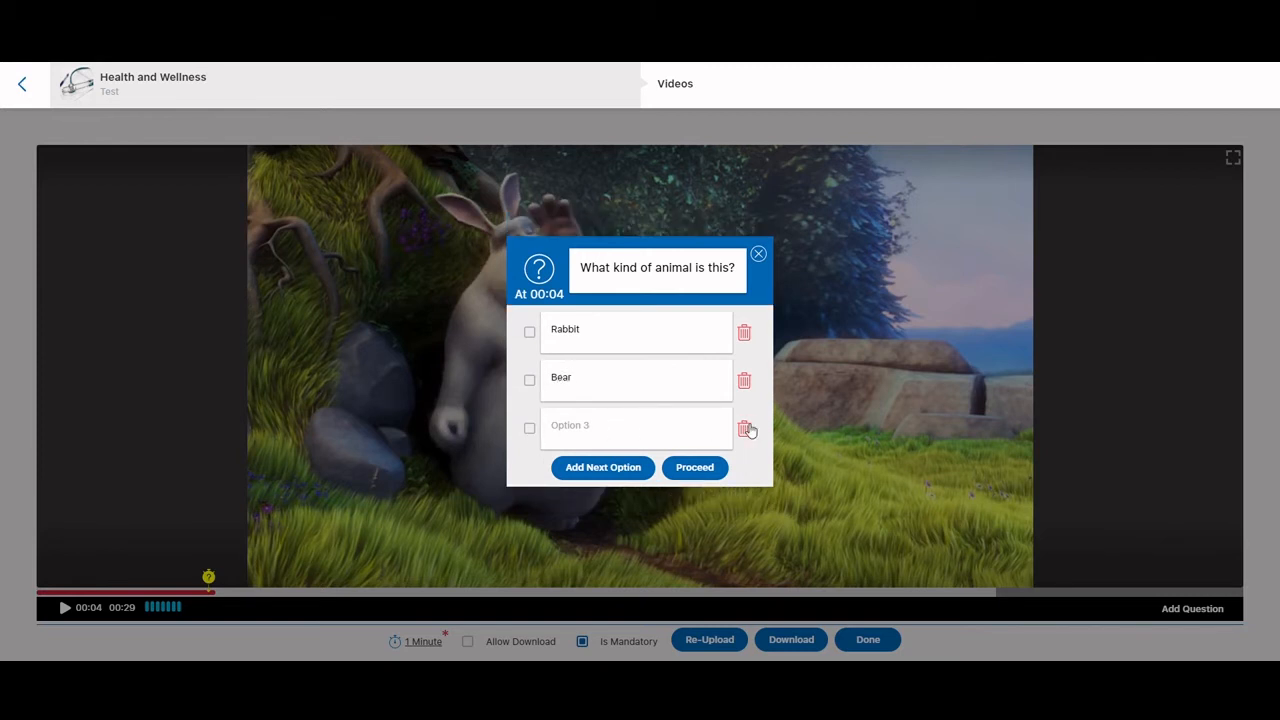
left_click(745, 427)
left_click(530, 356)
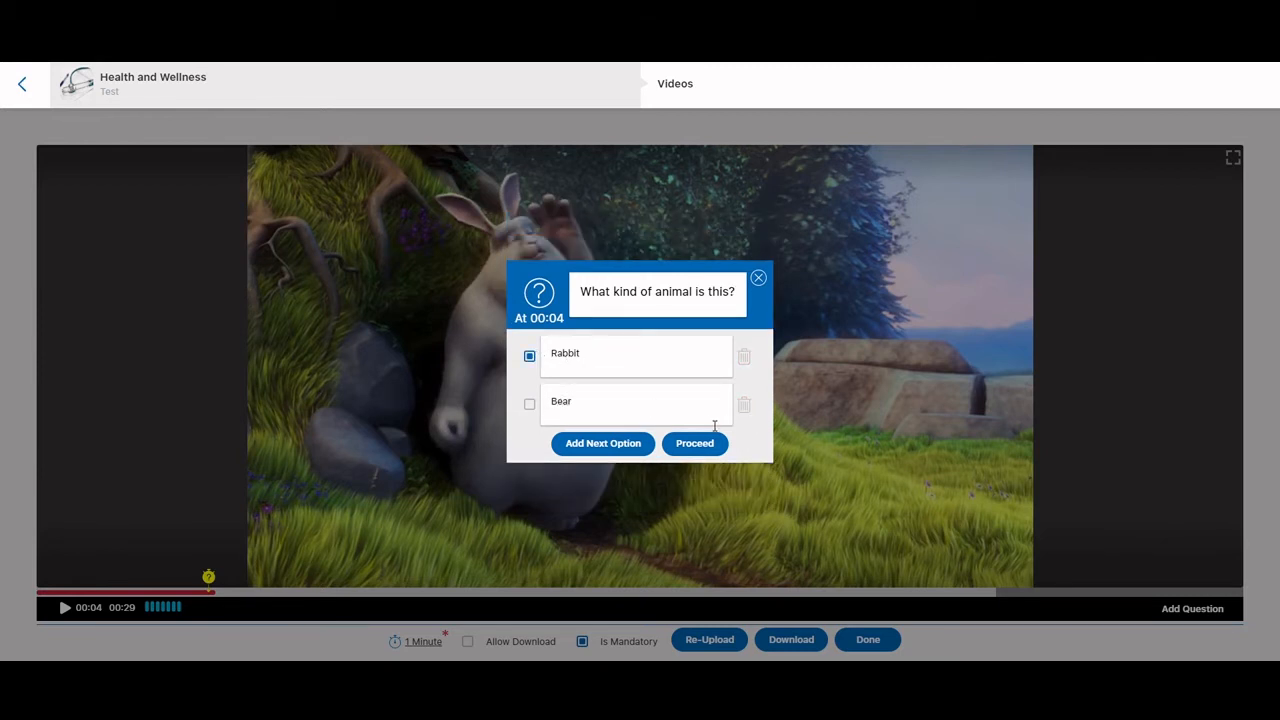
left_click(691, 446)
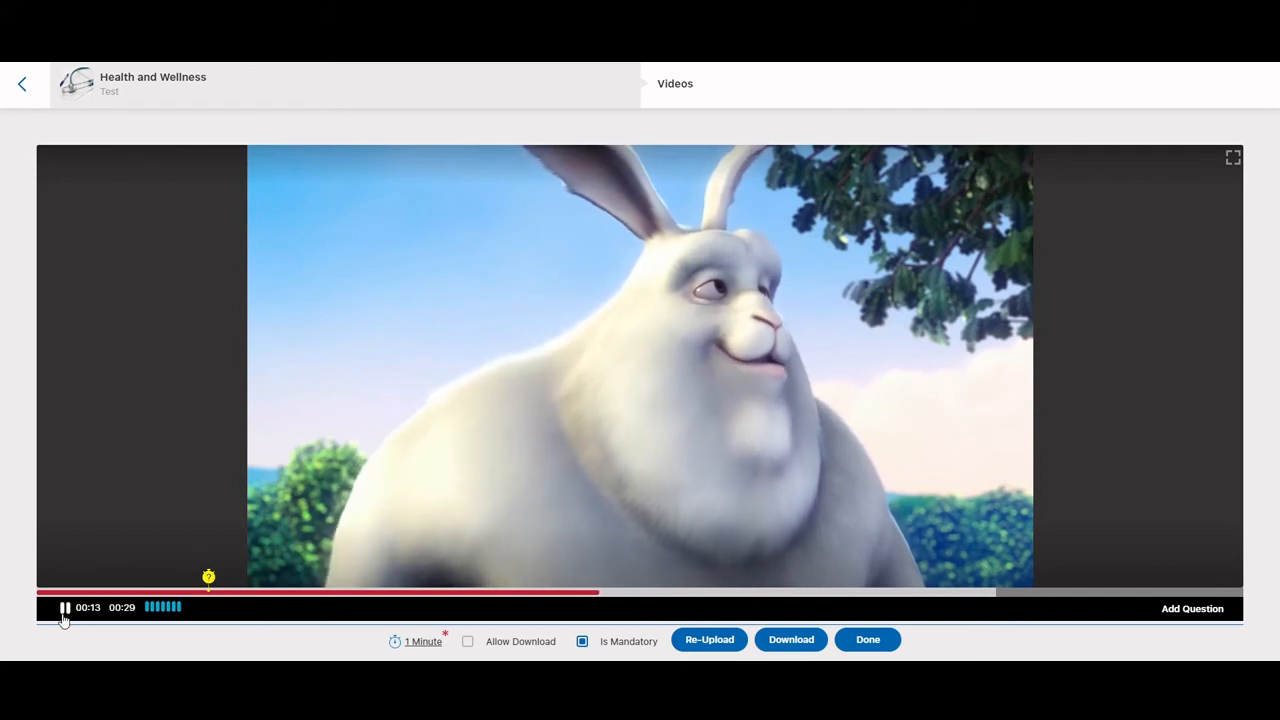
left_click(63, 619)
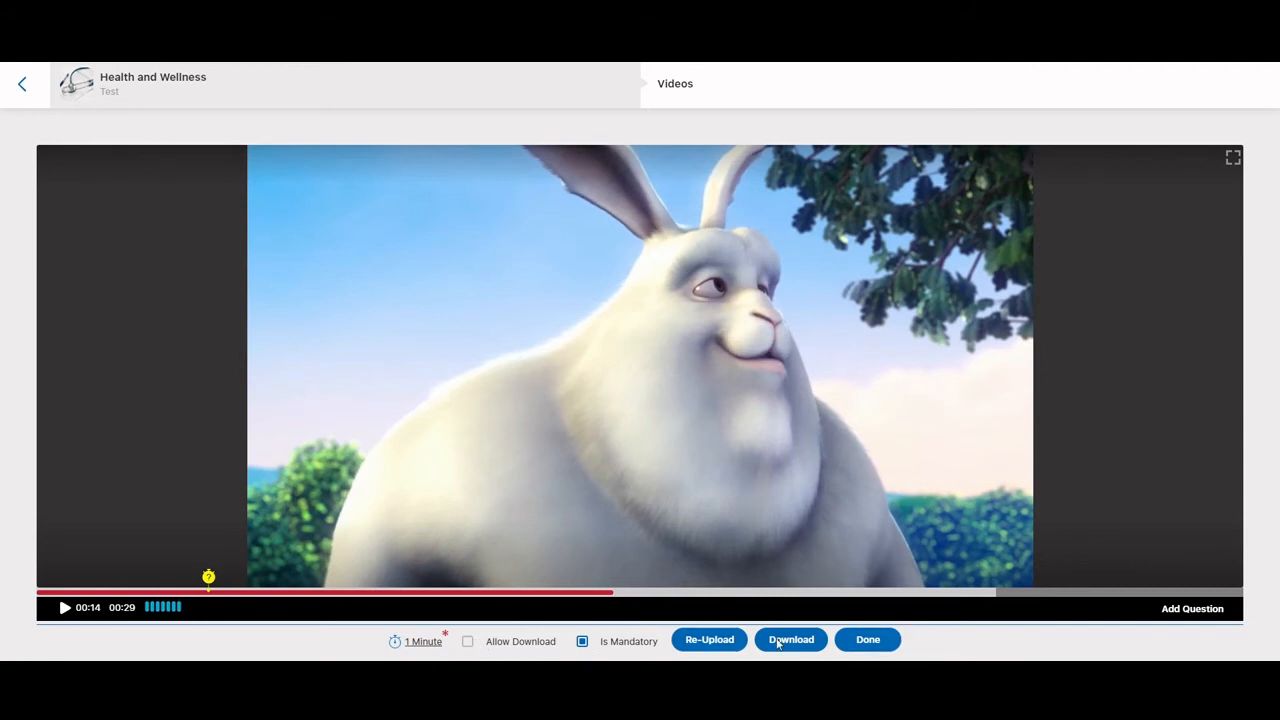
left_click(866, 643)
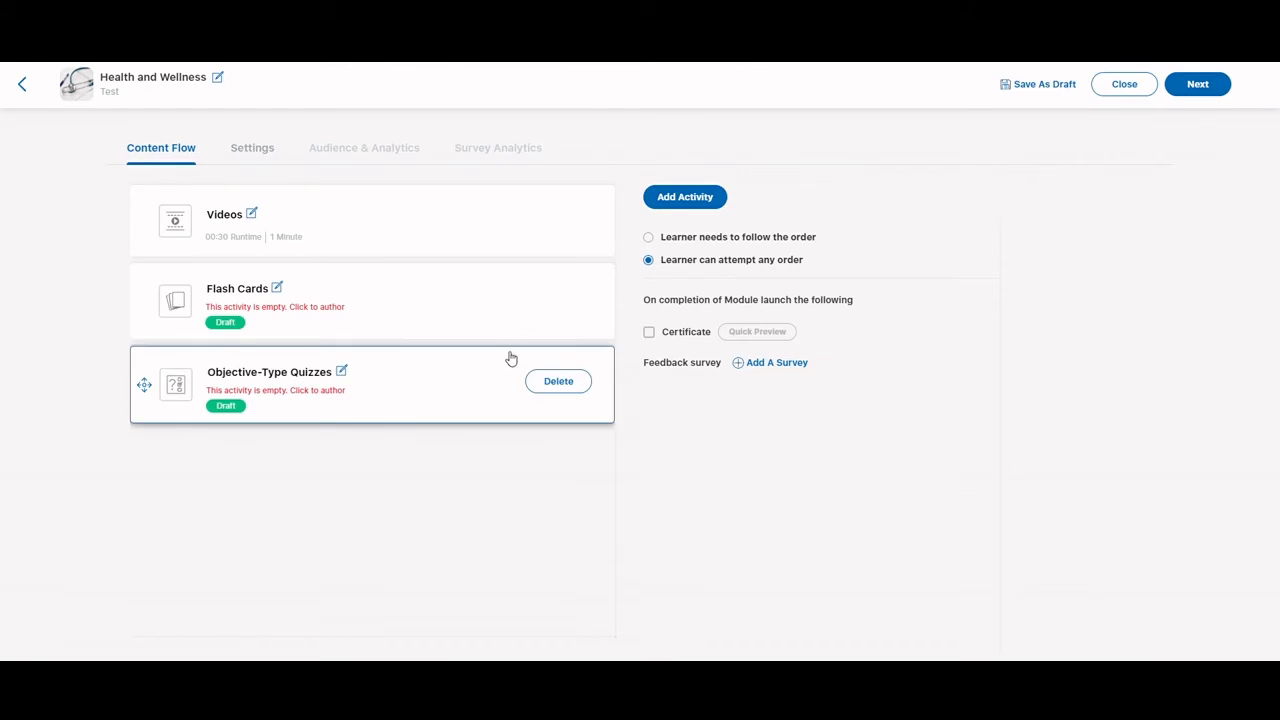
Apply the blue color theme to the Flash Cards activity and give card 1 the template with an image above heading and body text
left_click(376, 306)
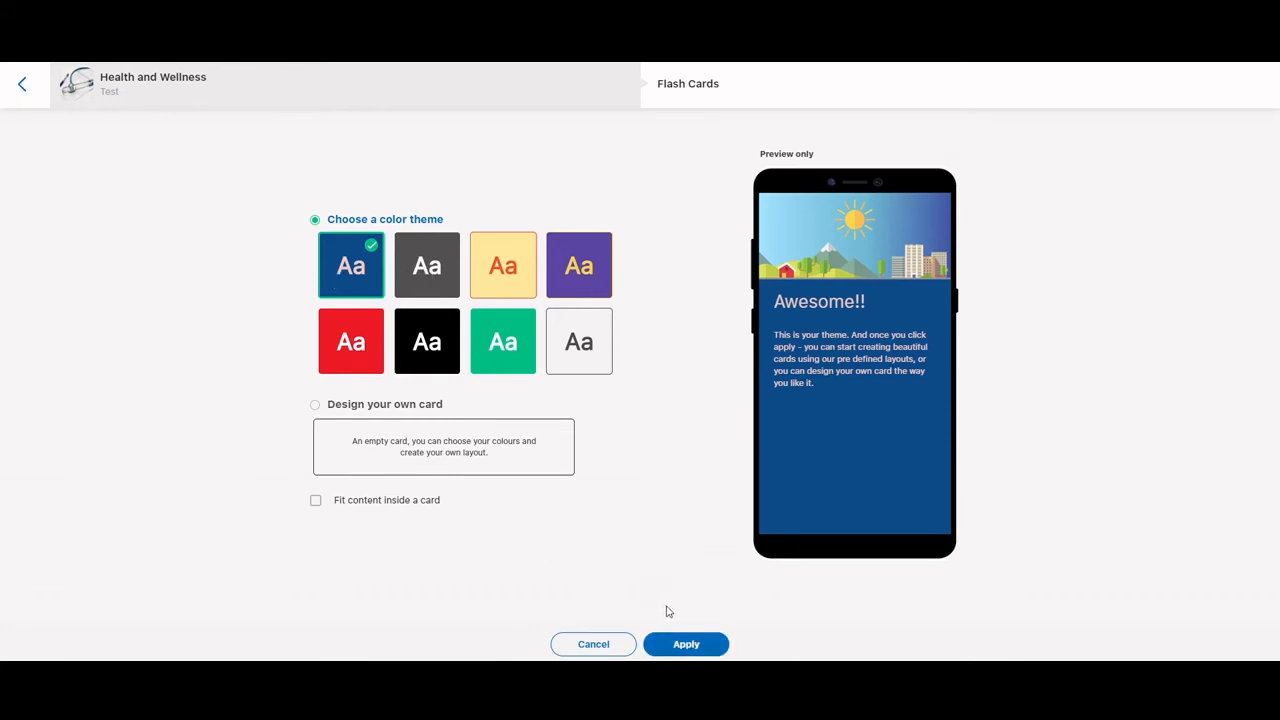
left_click(680, 644)
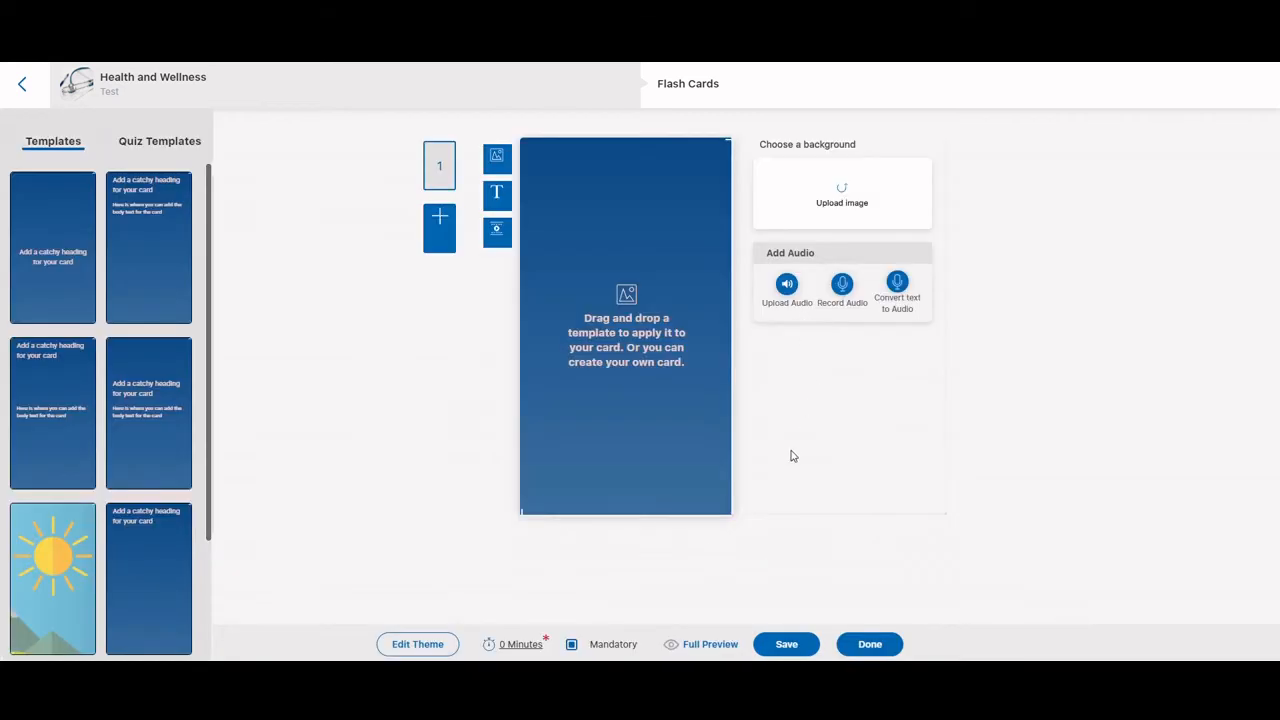
scroll(135, 500, "down", 1)
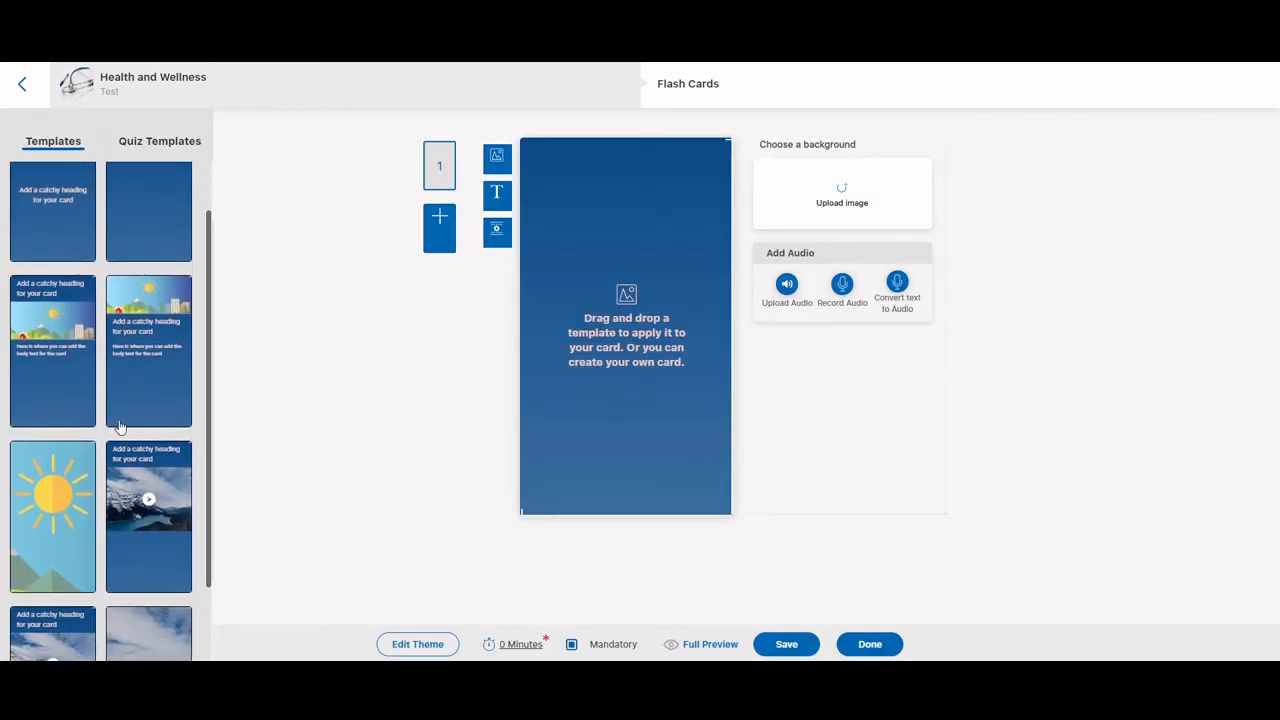
left_click_drag(135, 345, 691, 385)
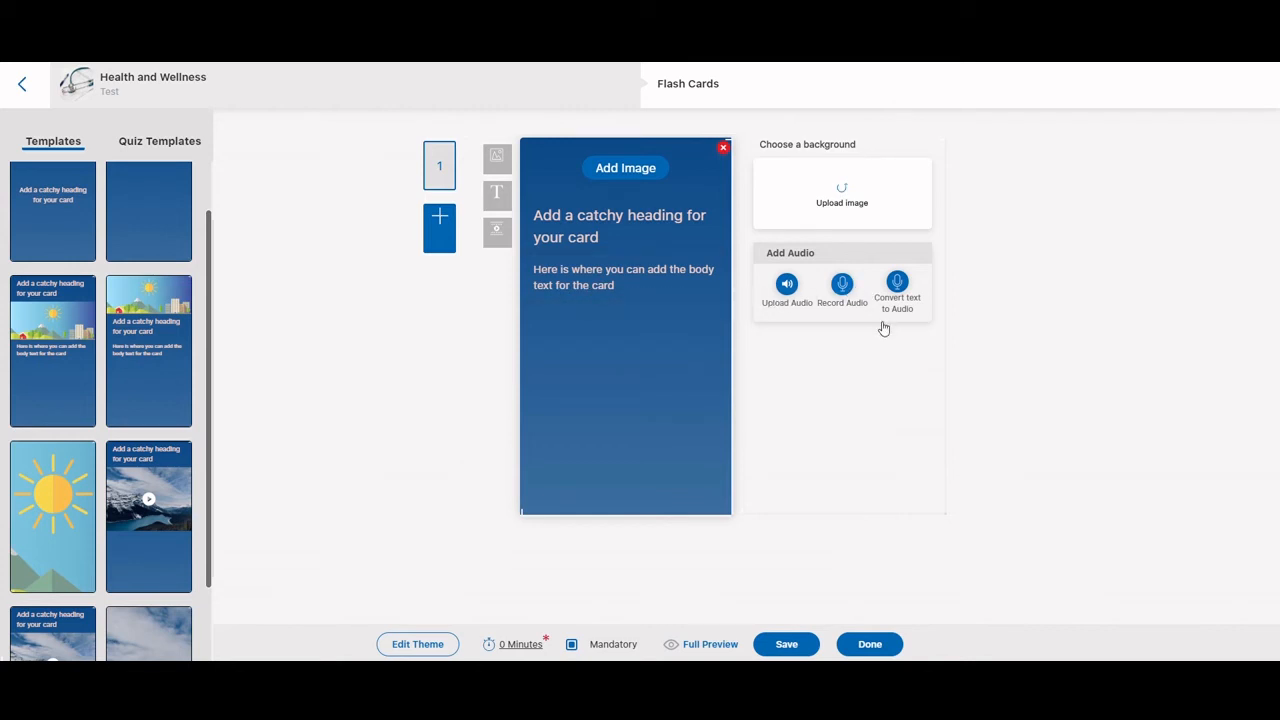
Replace the card's default text-to-speech text with "Here is where you can upload text to the card."
left_click(897, 284)
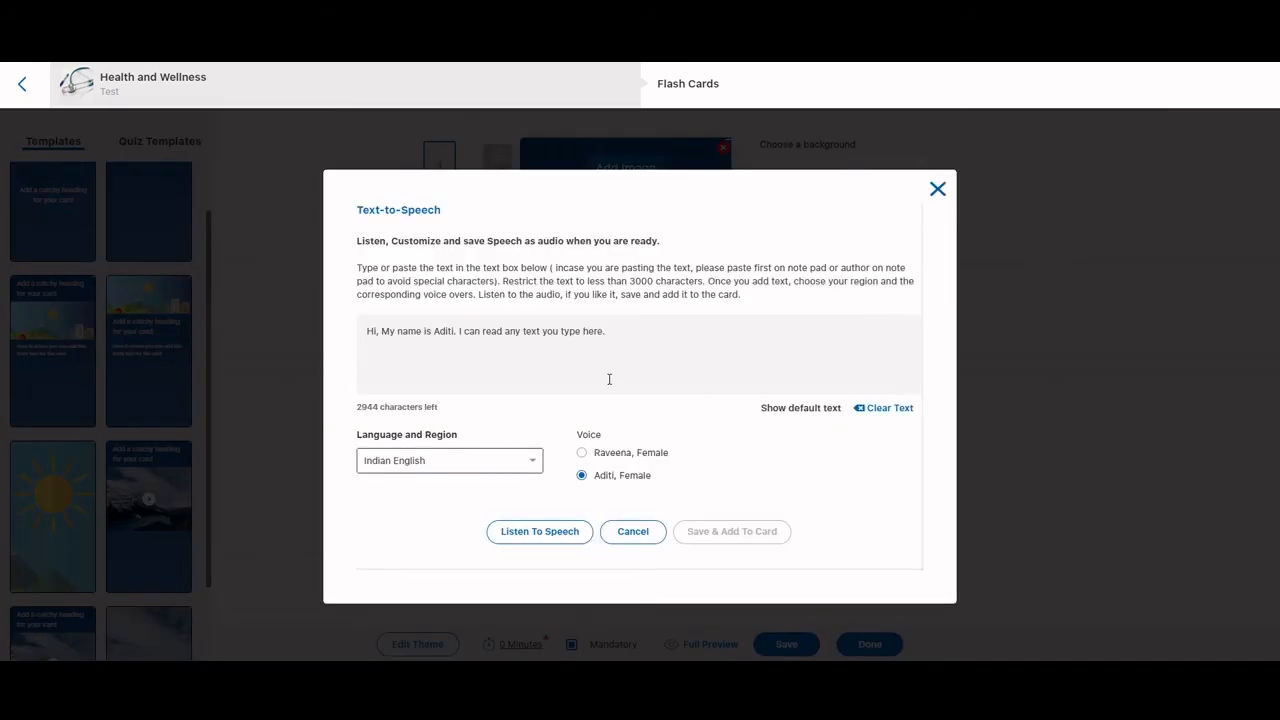
left_click(659, 336)
left_click_drag(660, 341, 309, 328)
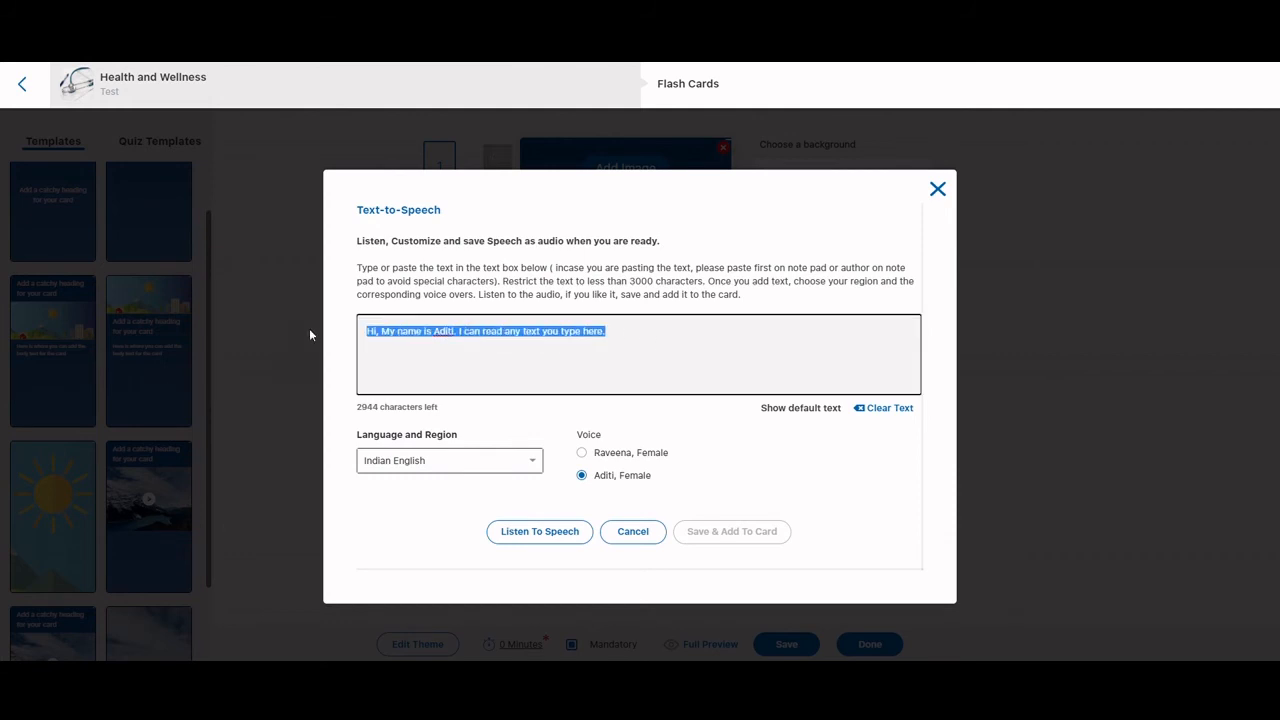
type("Here is wher eyou can")
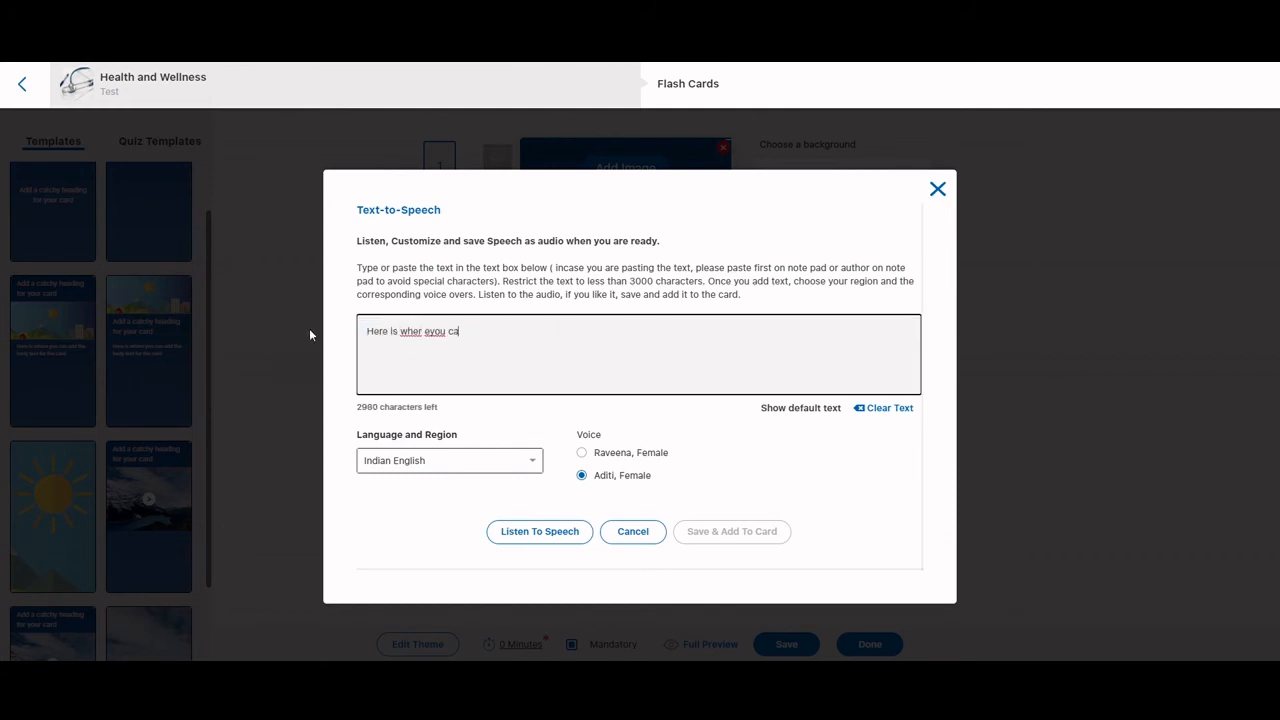
key("BackSpace")
key("BackSpace")
key("BackSpace")
key("BackSpace")
key("BackSpace")
key("BackSpace")
key("BackSpace")
key("BackSpace")
key("BackSpace")
type("e you can upload text")
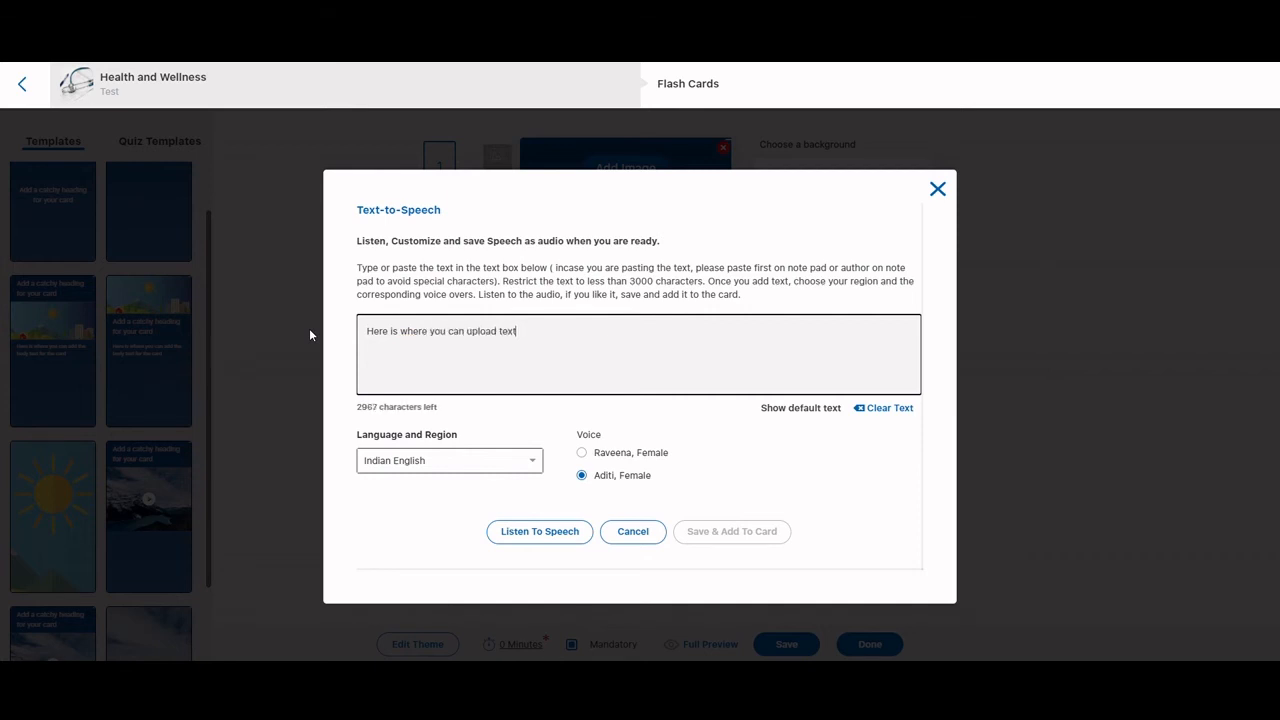
type(" to the card.")
Set the speech to Australian English with the Nicole, Female voice, listen to it and add the audio to the card
left_click(522, 463)
scroll(463, 426, "up", 3)
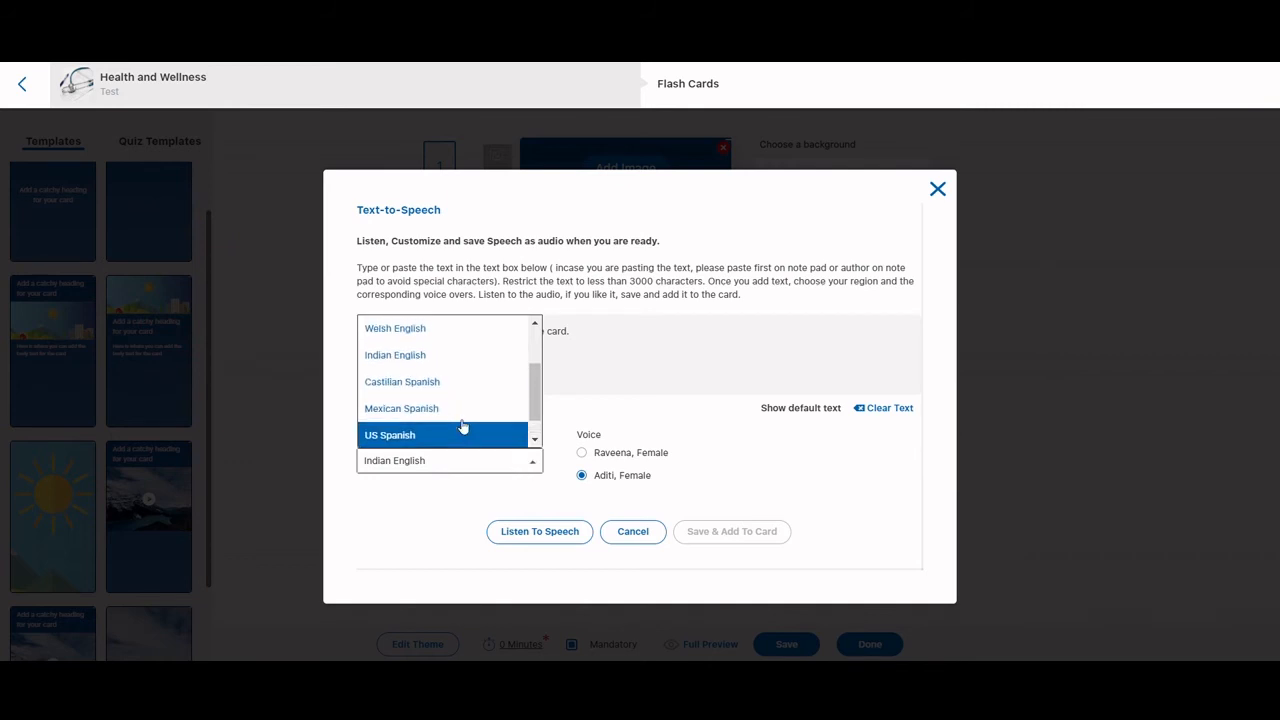
left_click(450, 406)
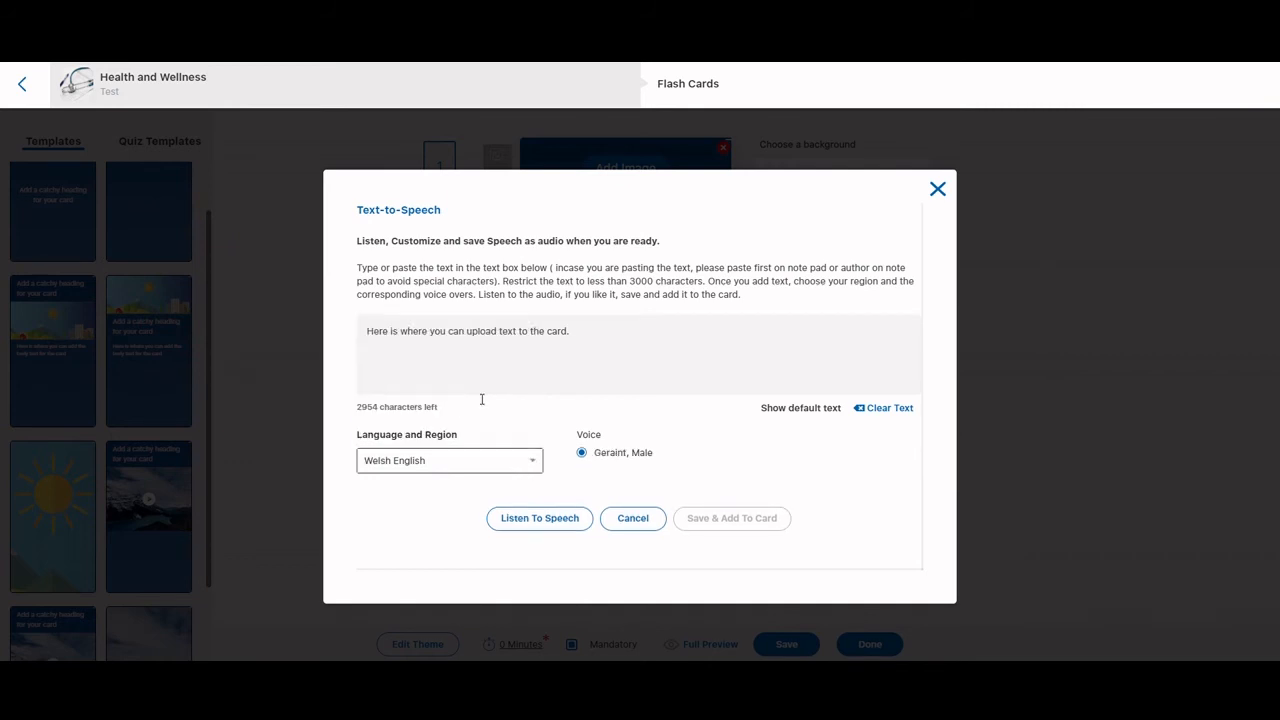
left_click(509, 463)
left_click(455, 390)
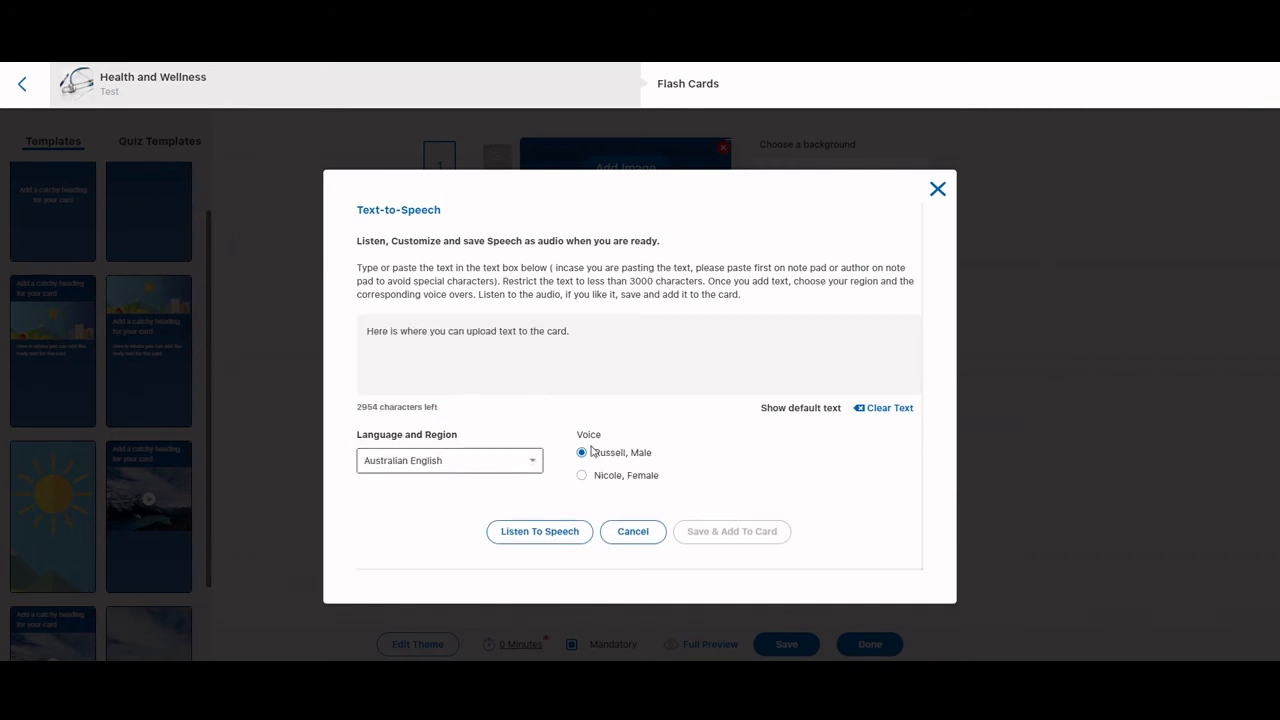
left_click(582, 477)
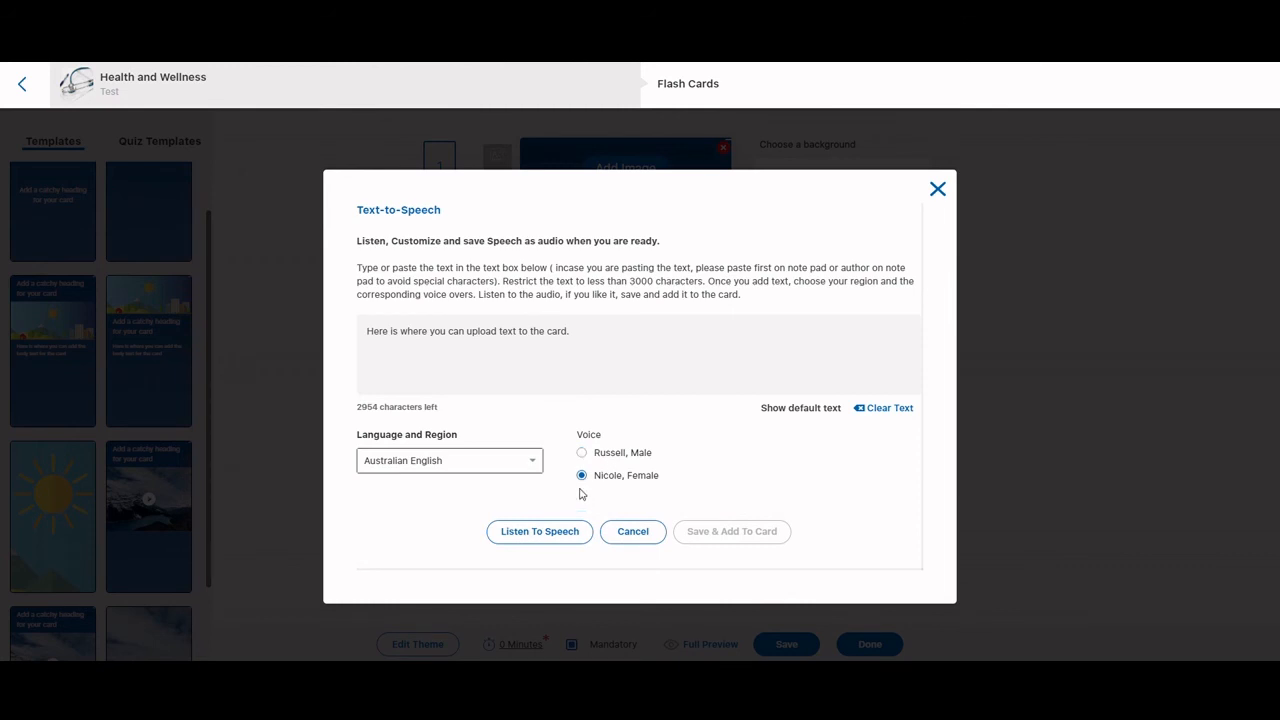
left_click(563, 533)
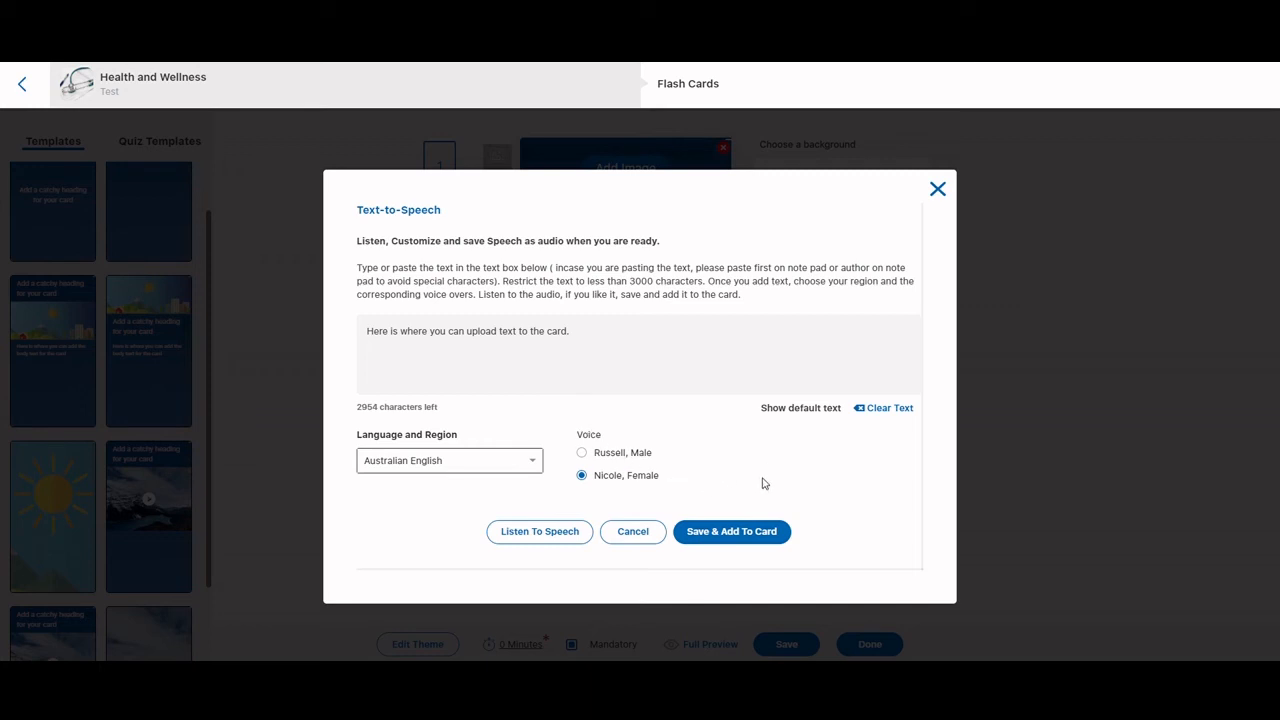
left_click(747, 531)
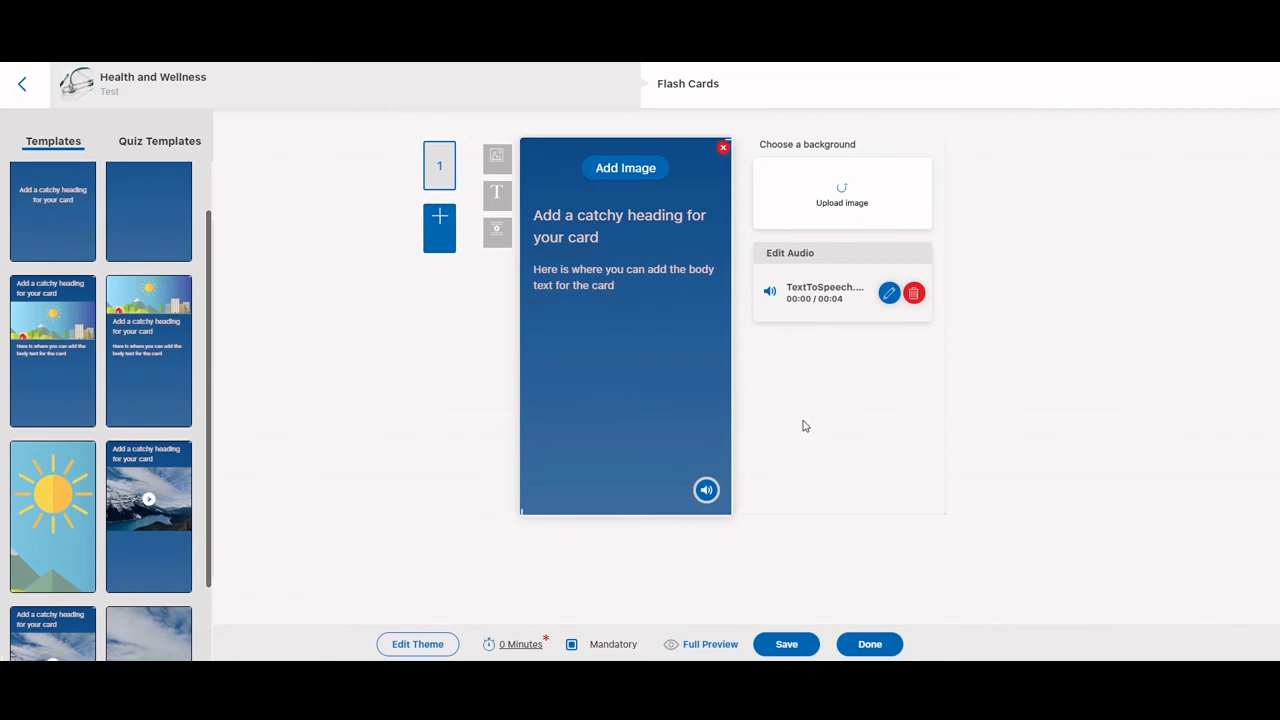
Set the flash card activity's completion time to 1 minute and return to the module's content flow
scroll(110, 512, "down", 1)
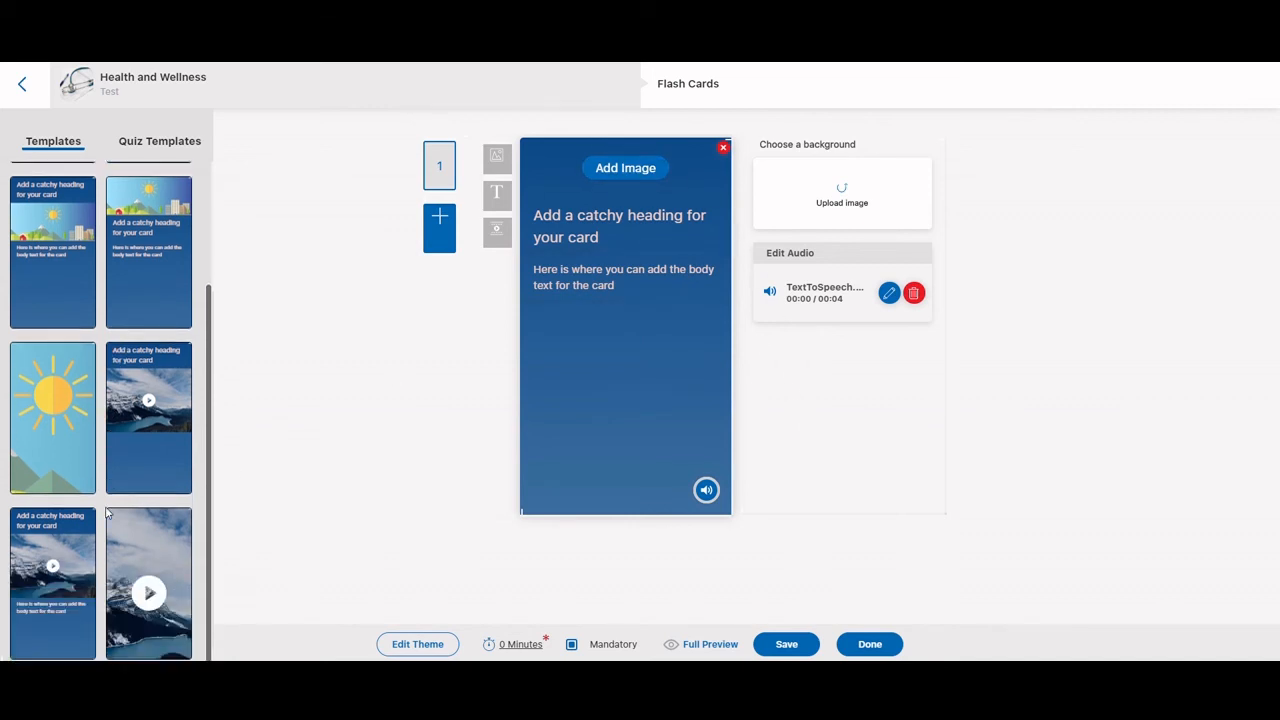
left_click(870, 645)
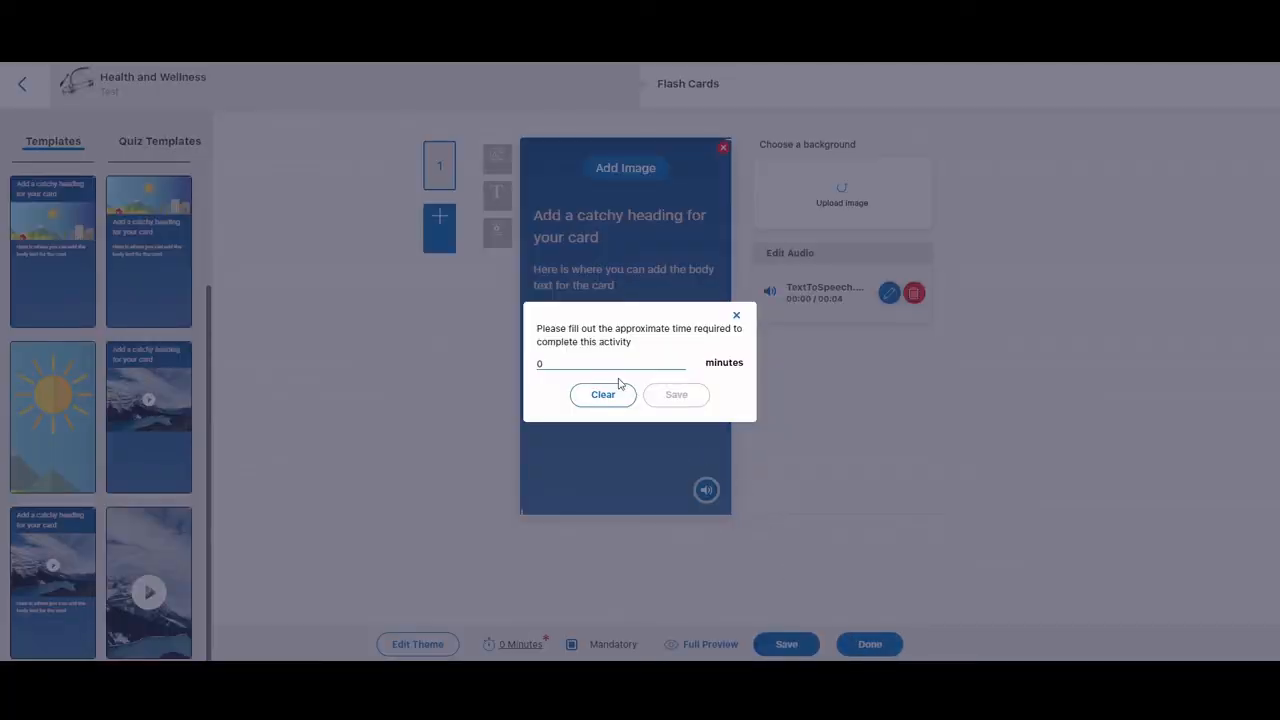
left_click_drag(615, 363, 447, 362)
type("1")
left_click(676, 394)
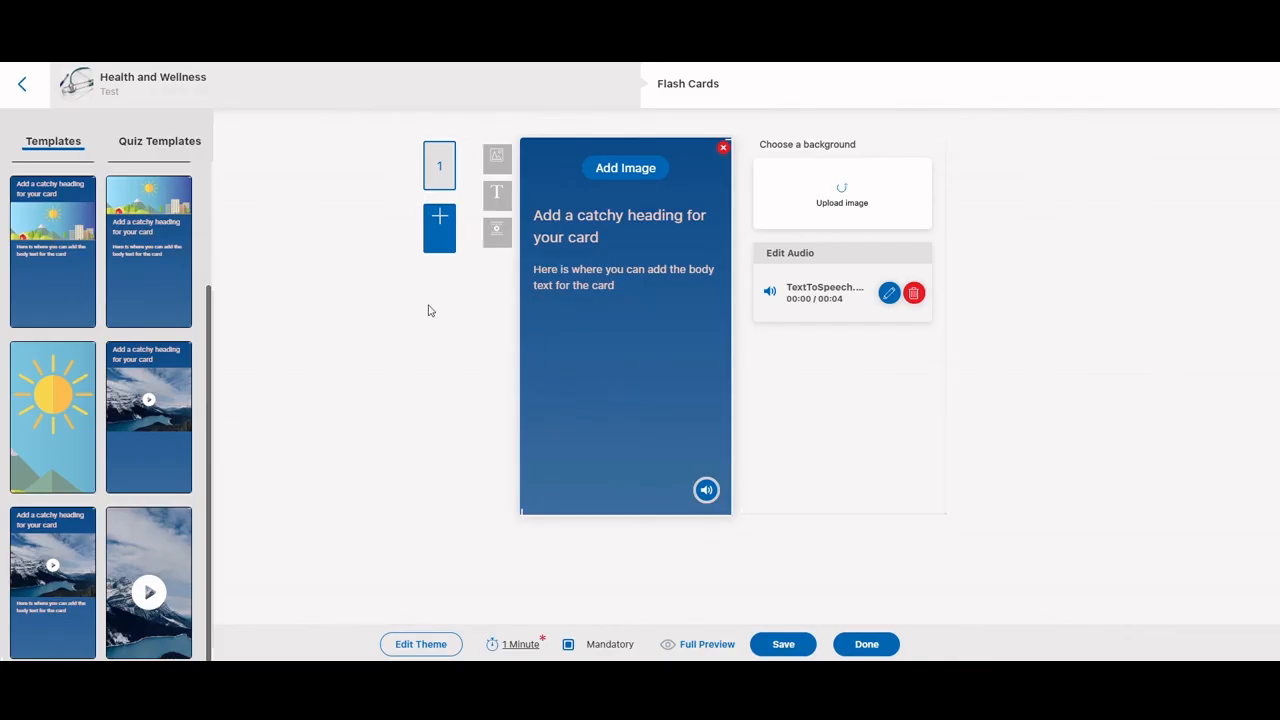
left_click(22, 84)
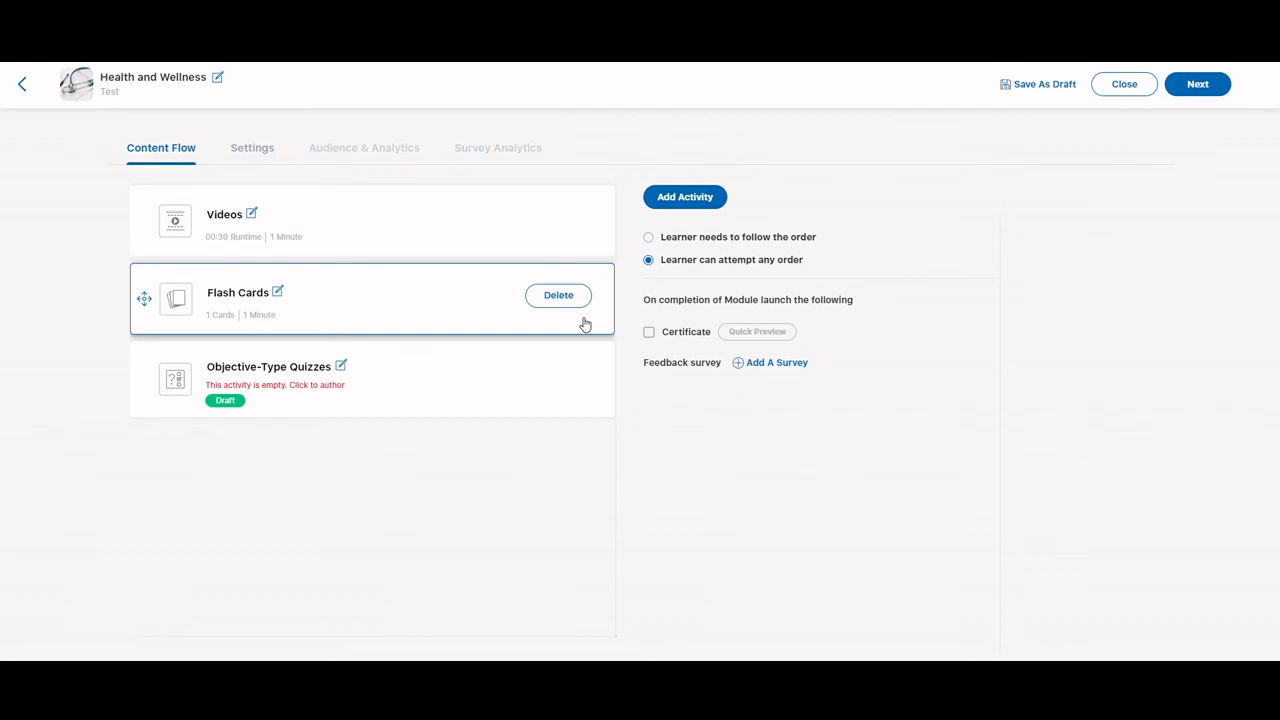
Open the empty Objective-Type Quizzes activity to view how questions can be added, and return to the modules list
left_click(238, 152)
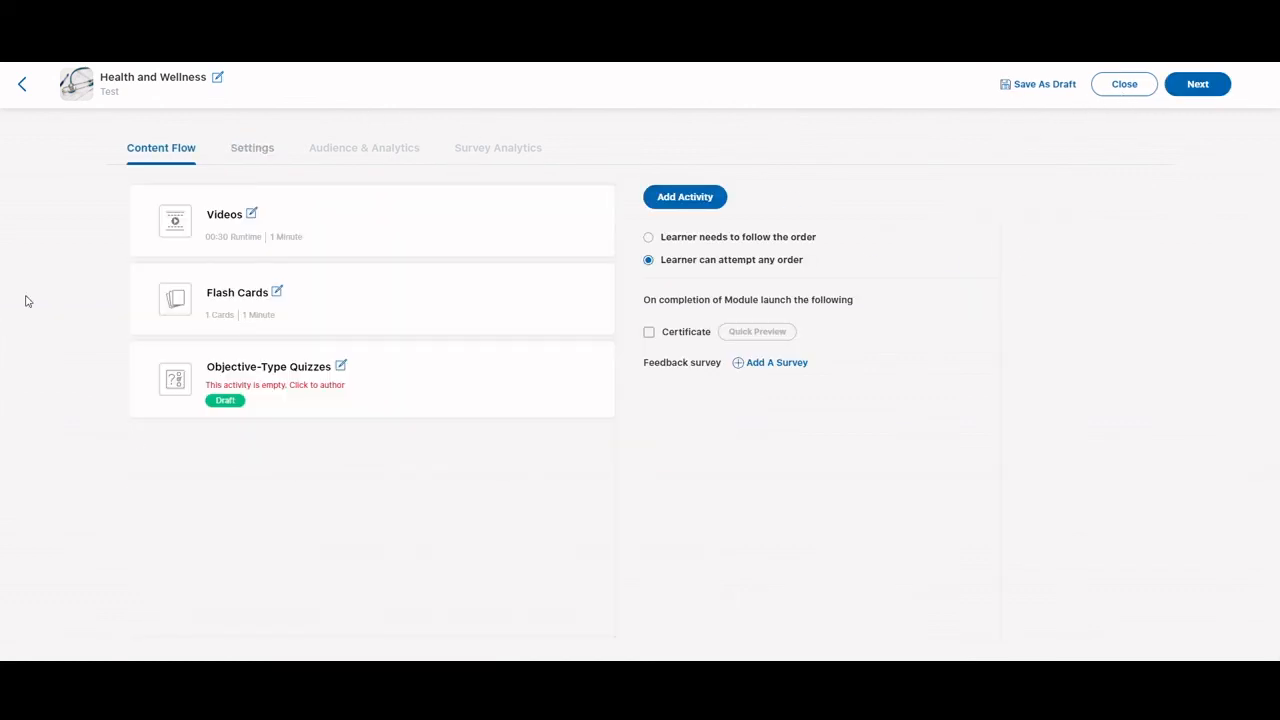
left_click(373, 386)
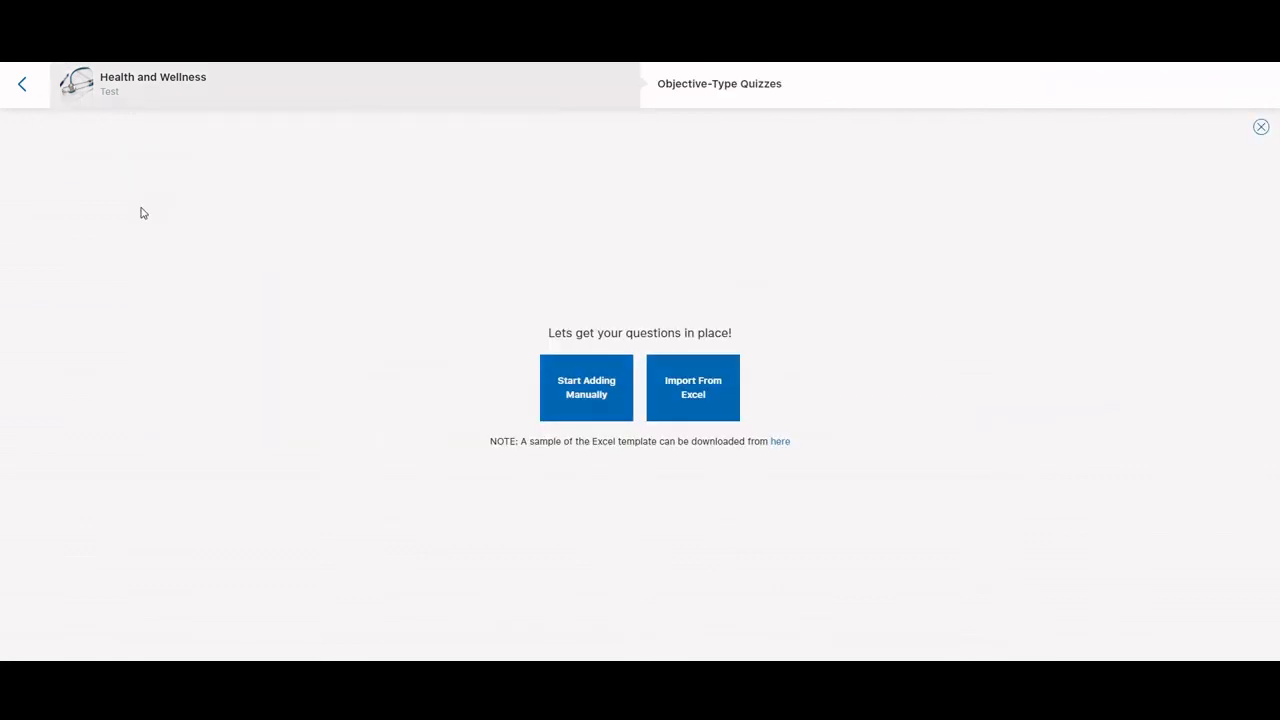
left_click(28, 86)
left_click(22, 85)
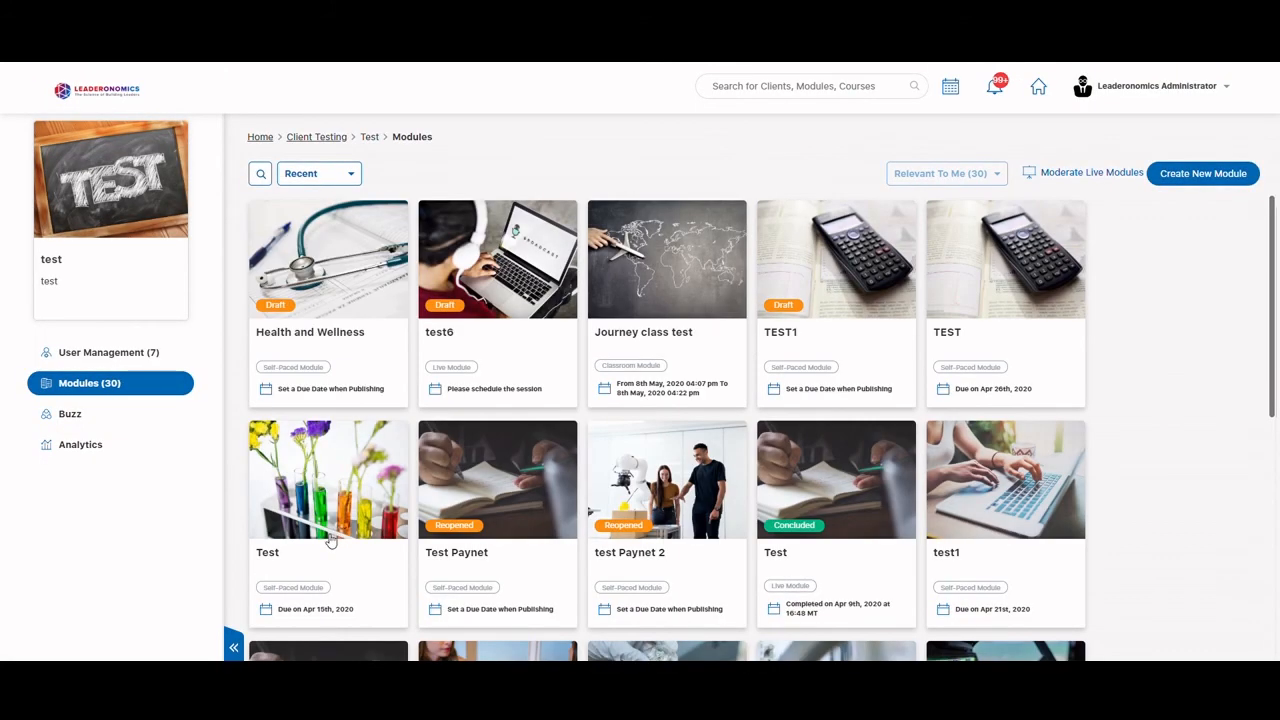
Open the self-paced Test module due on Apr 15th, 2020 and examine its learners' completion data across the audience table
left_click(330, 532)
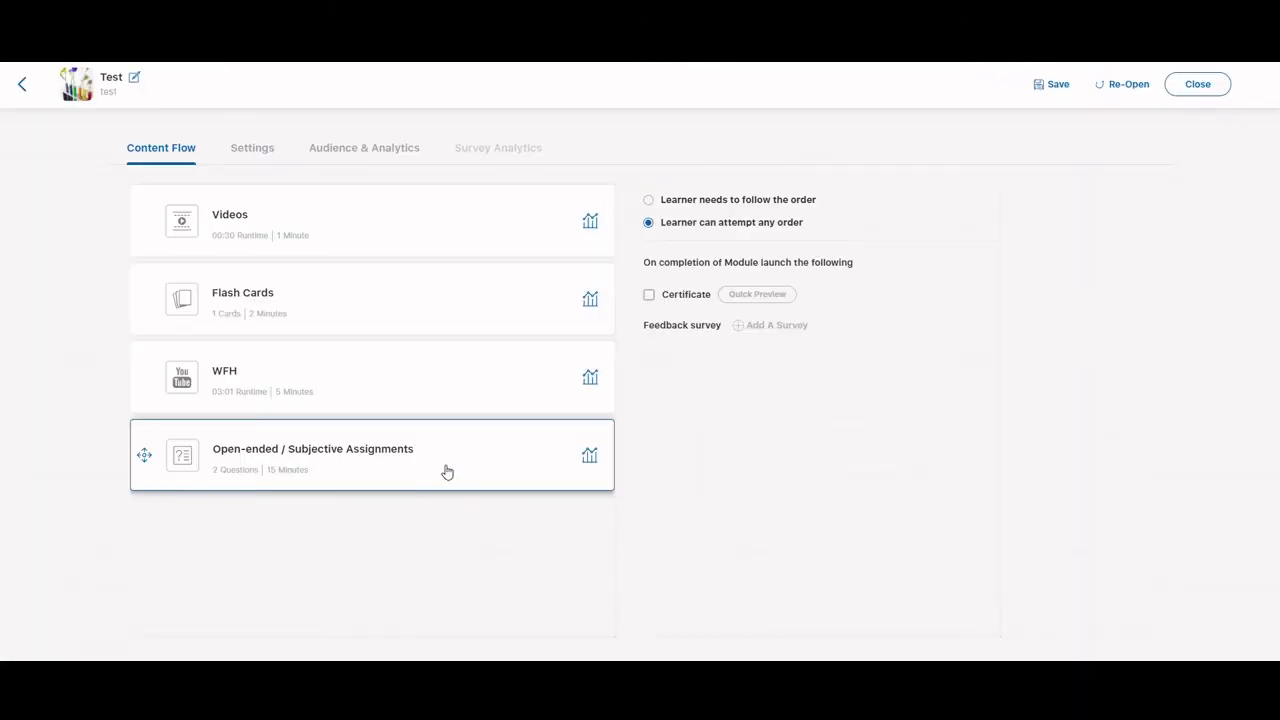
left_click(366, 149)
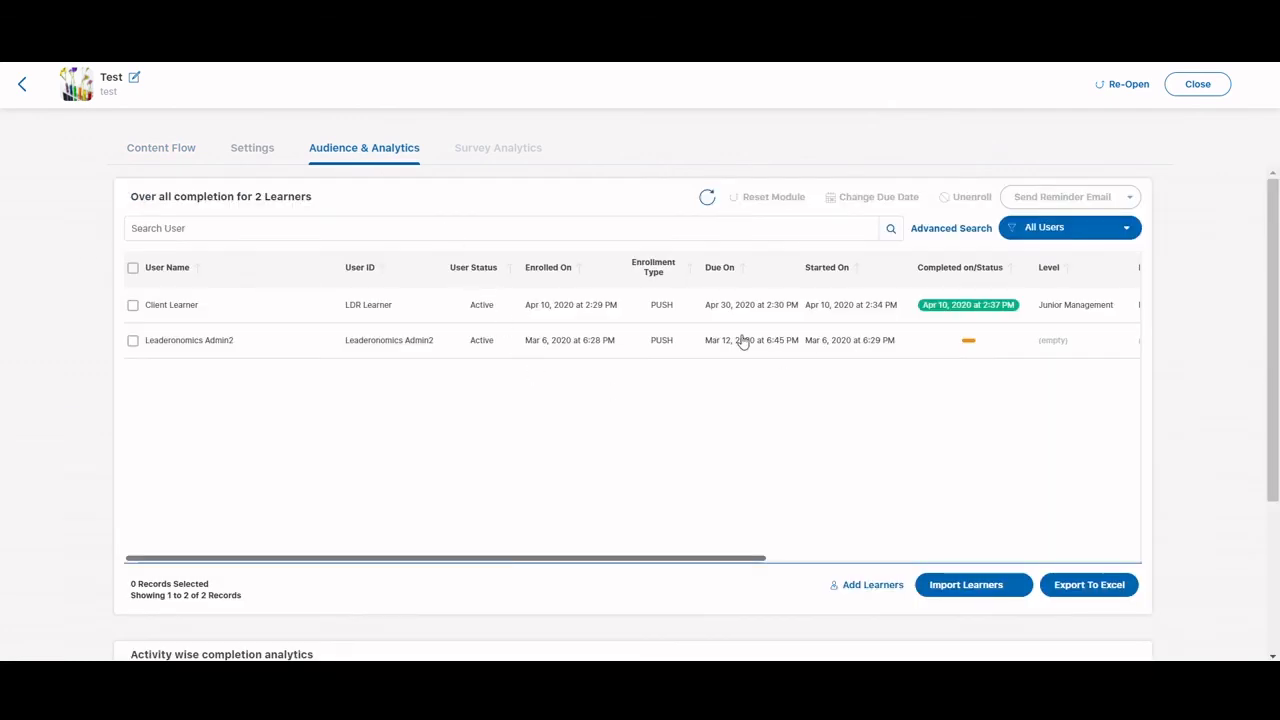
left_click_drag(683, 561, 163, 429)
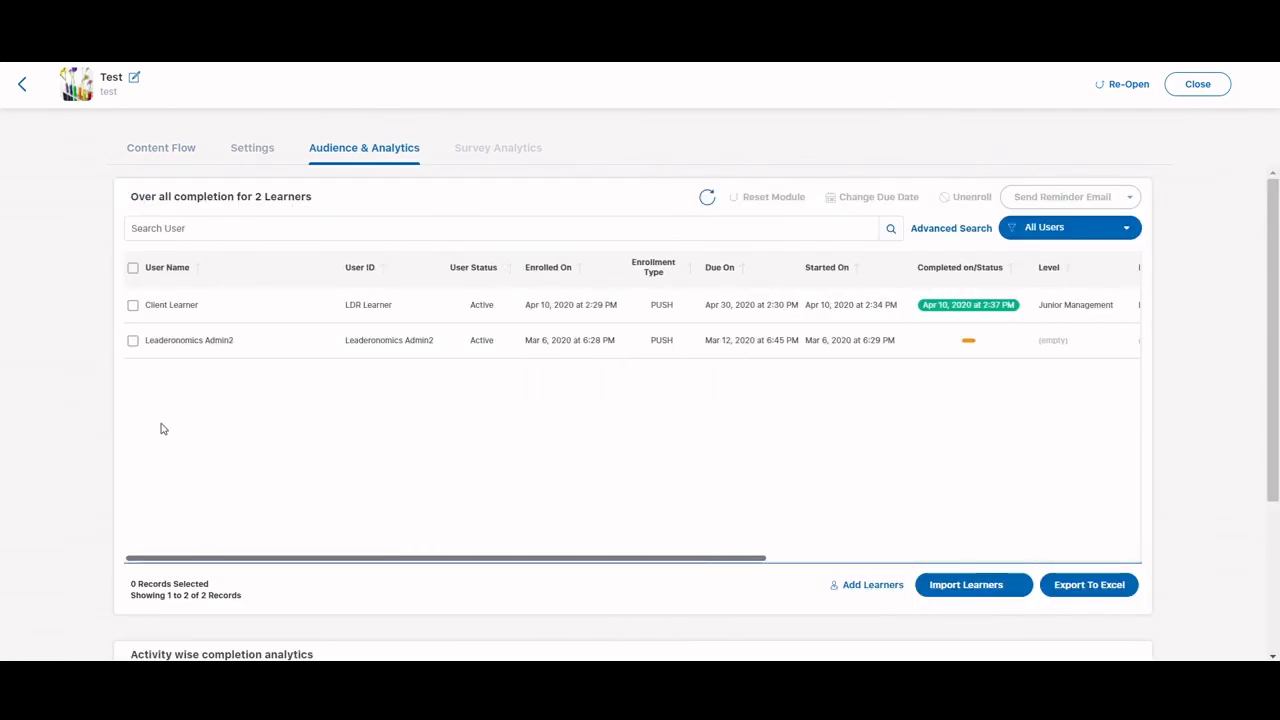
View the analytics of the Test module's Videos activity as a retention graph, by question and by learner
left_click(172, 152)
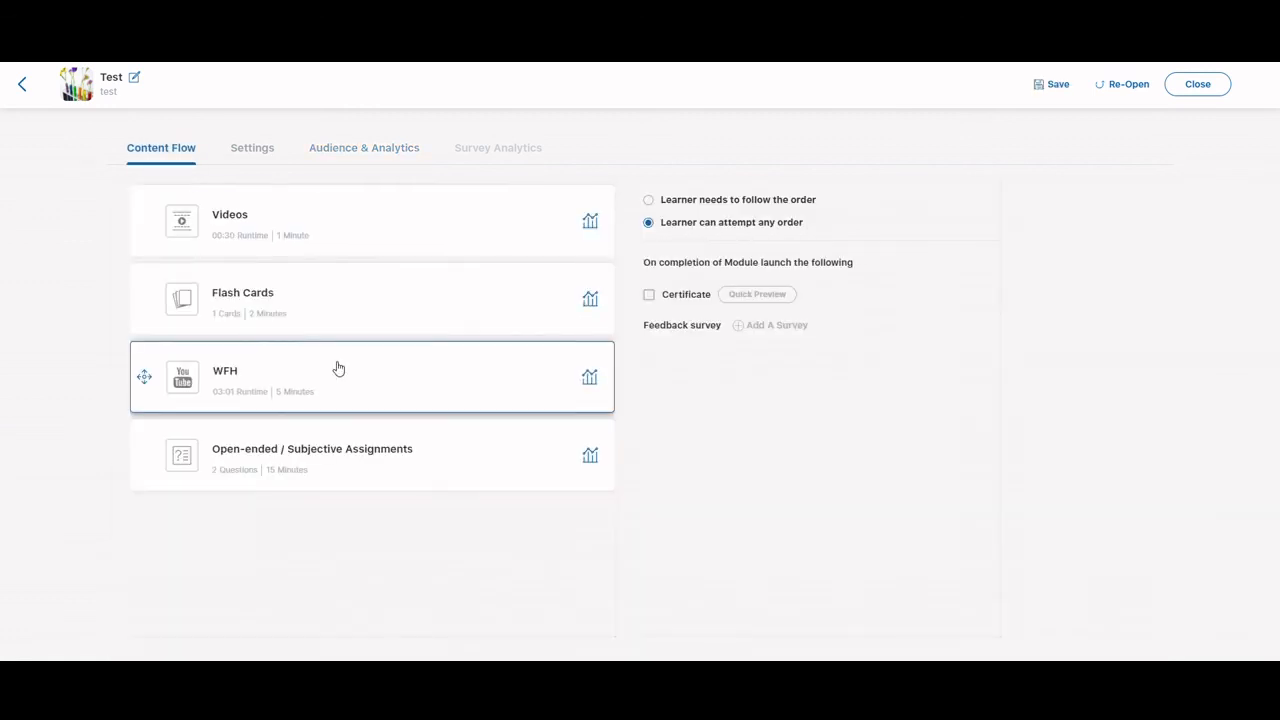
left_click(324, 240)
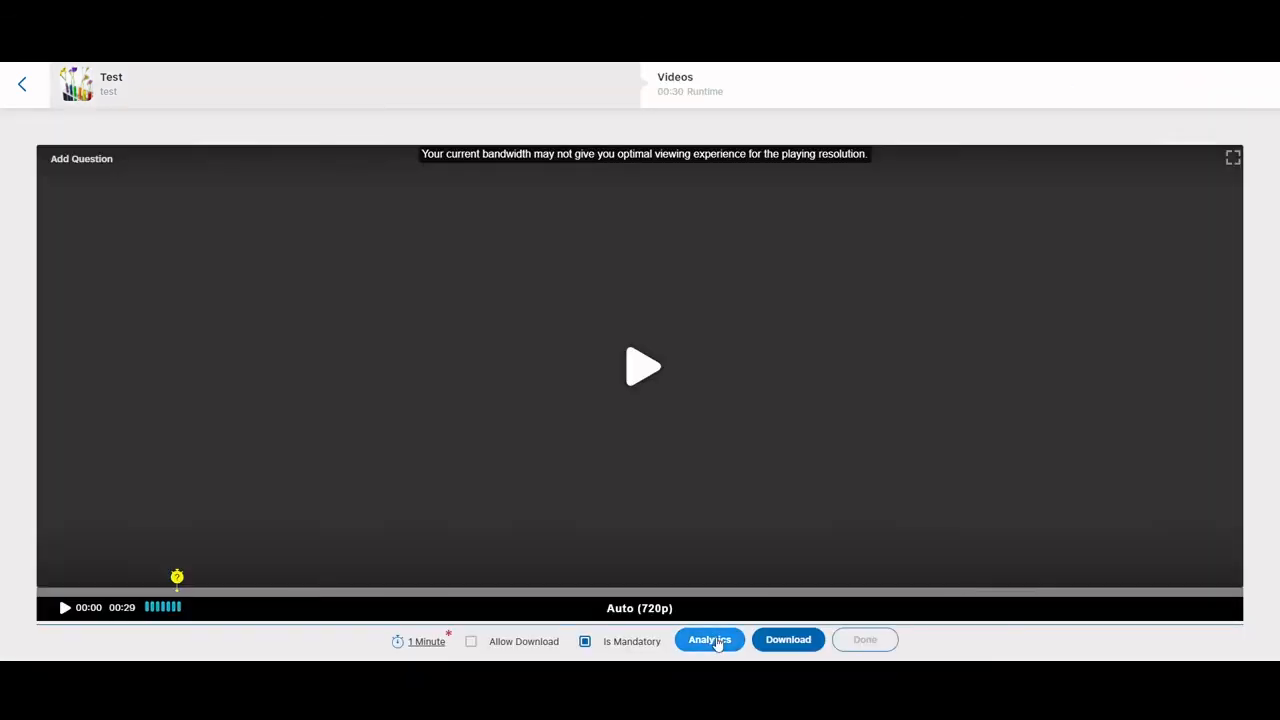
left_click(716, 642)
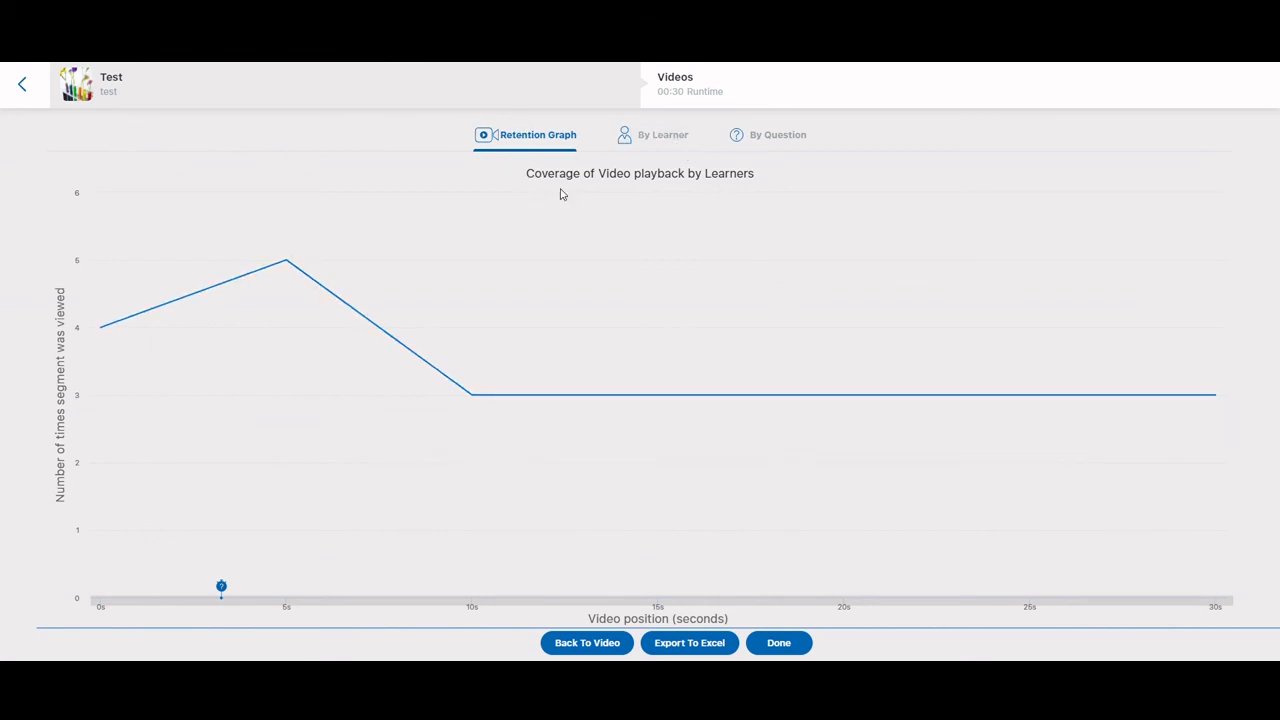
left_click(775, 140)
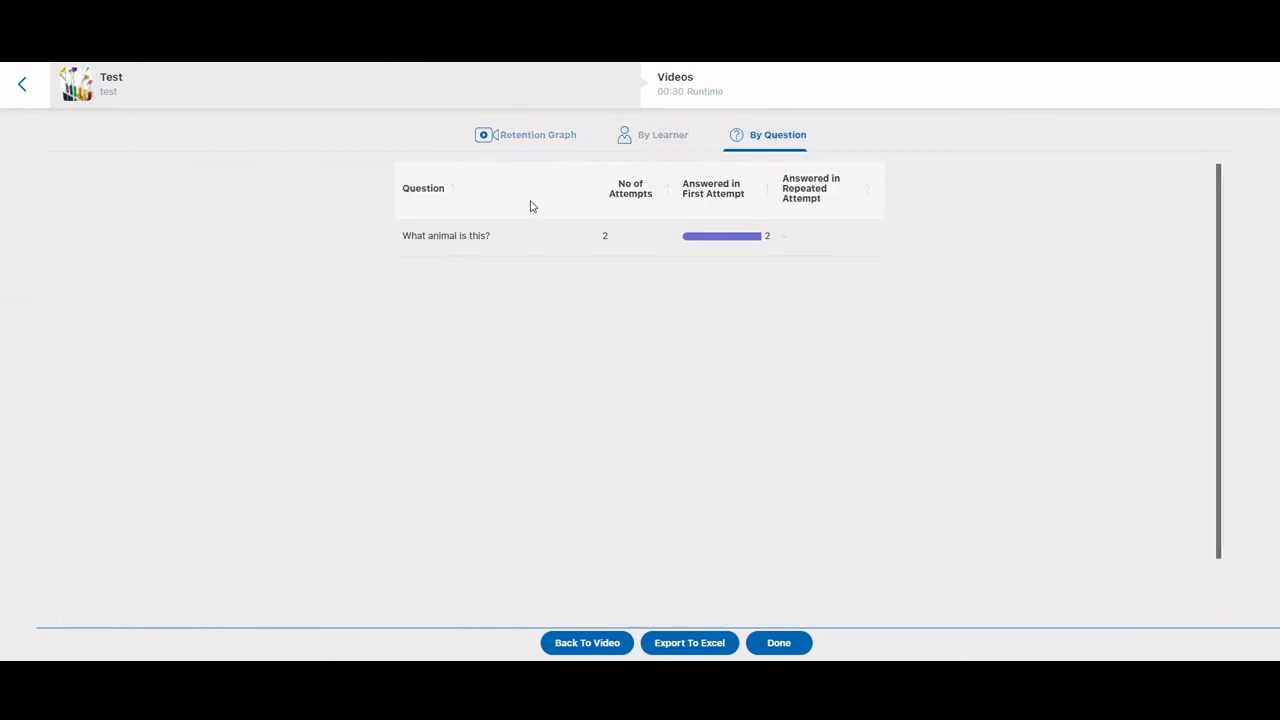
left_click(674, 137)
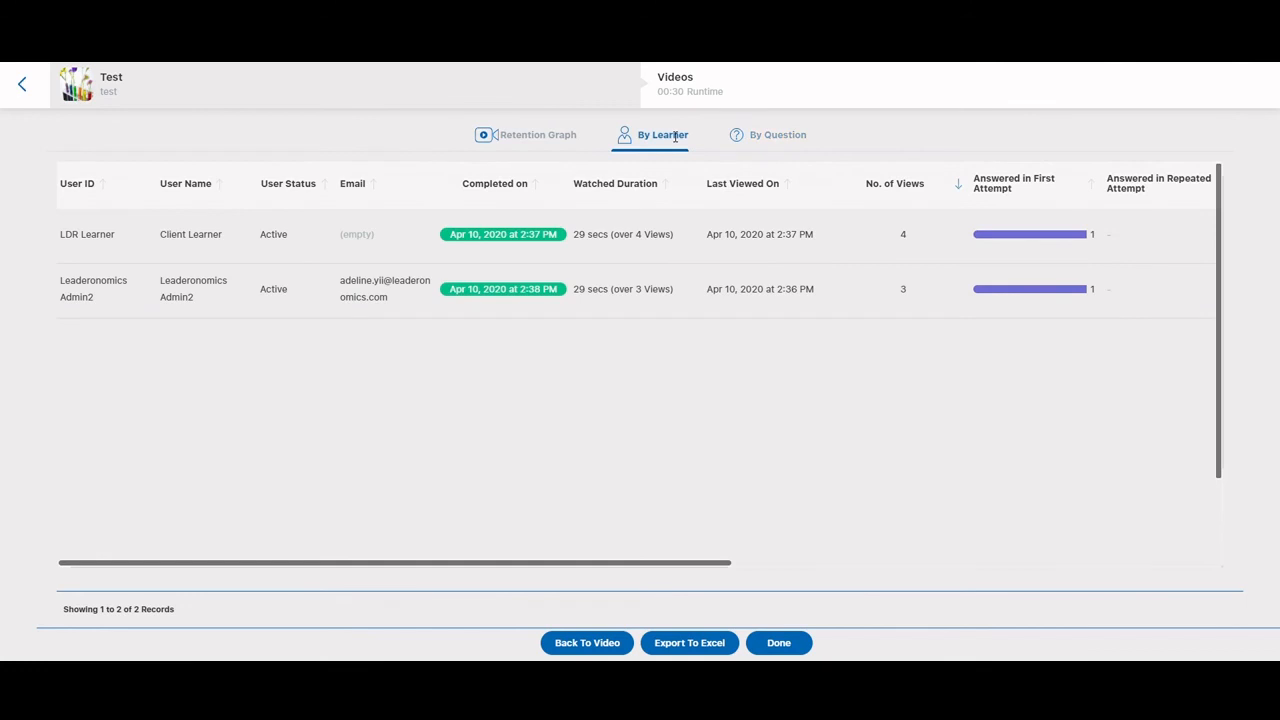